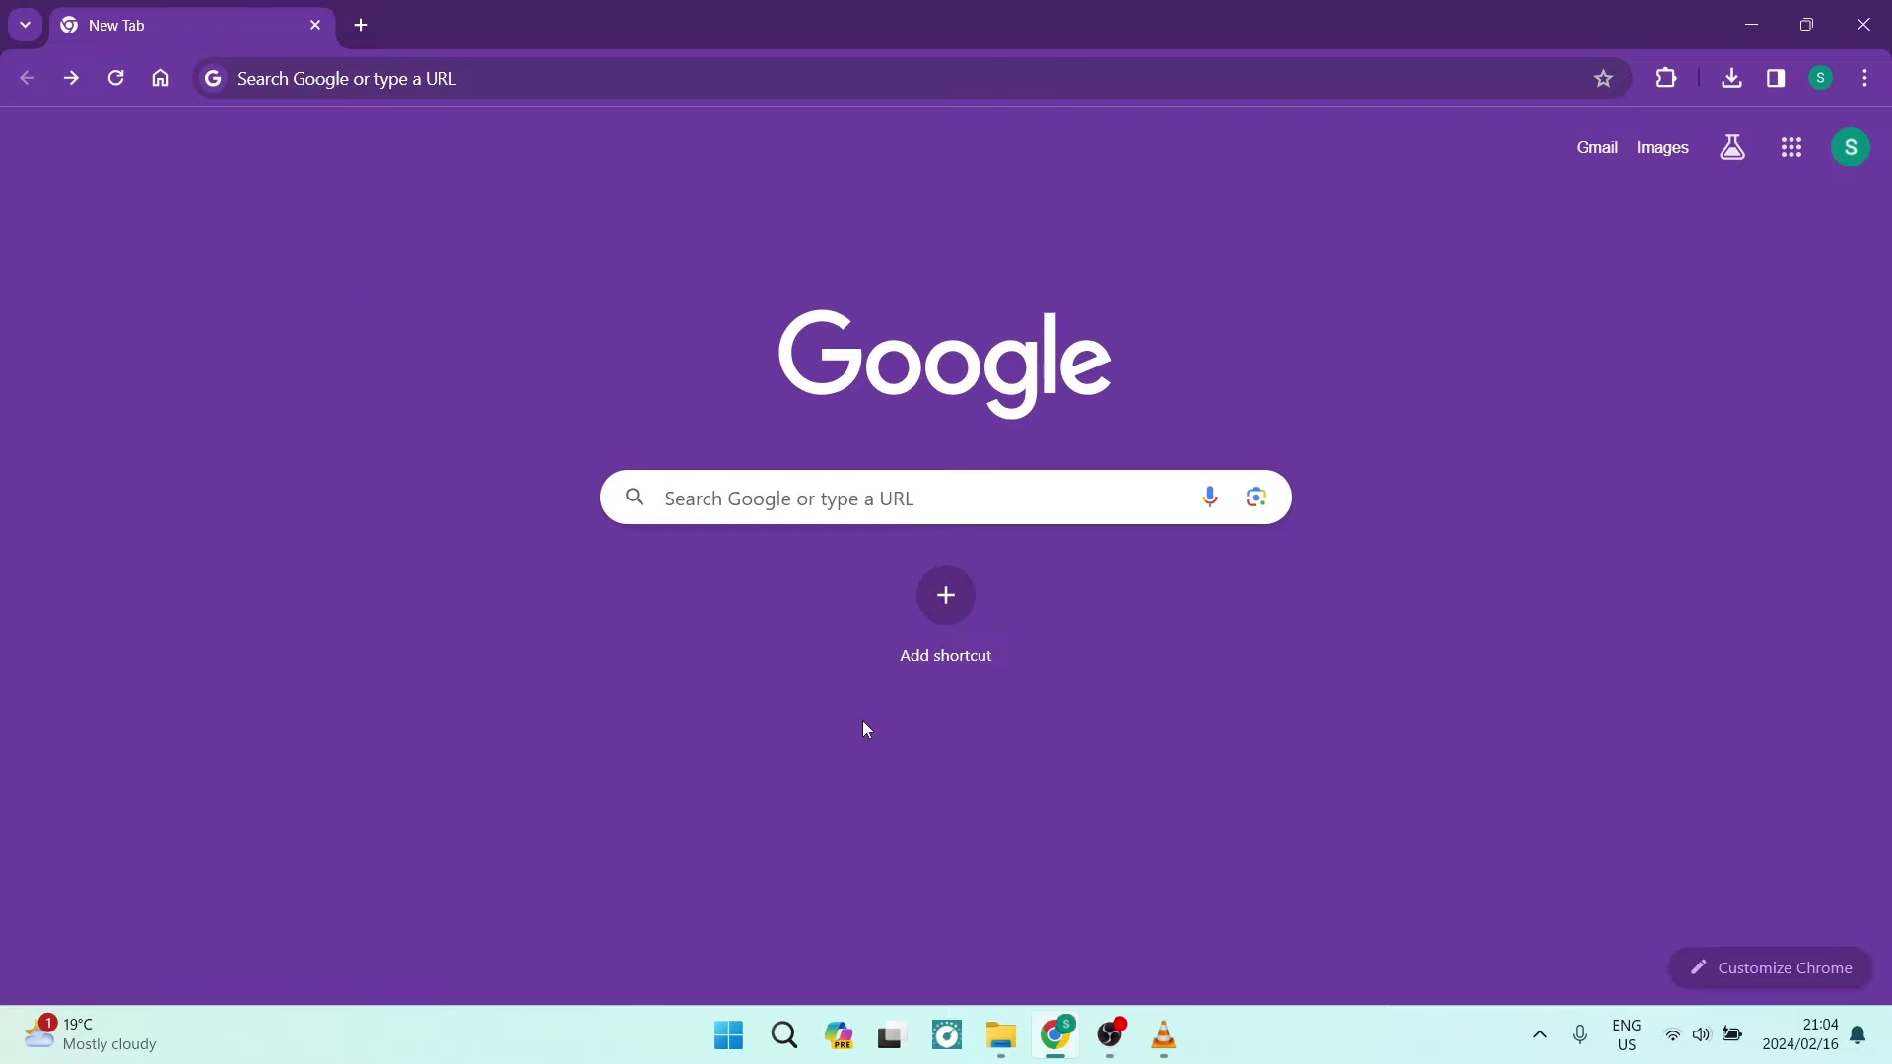
# Step: Switch to VLC media player and try to play the already entered YouTube link as a network stream
pyautogui.moveTo(1166, 1033)
pyautogui.click(1161, 867)
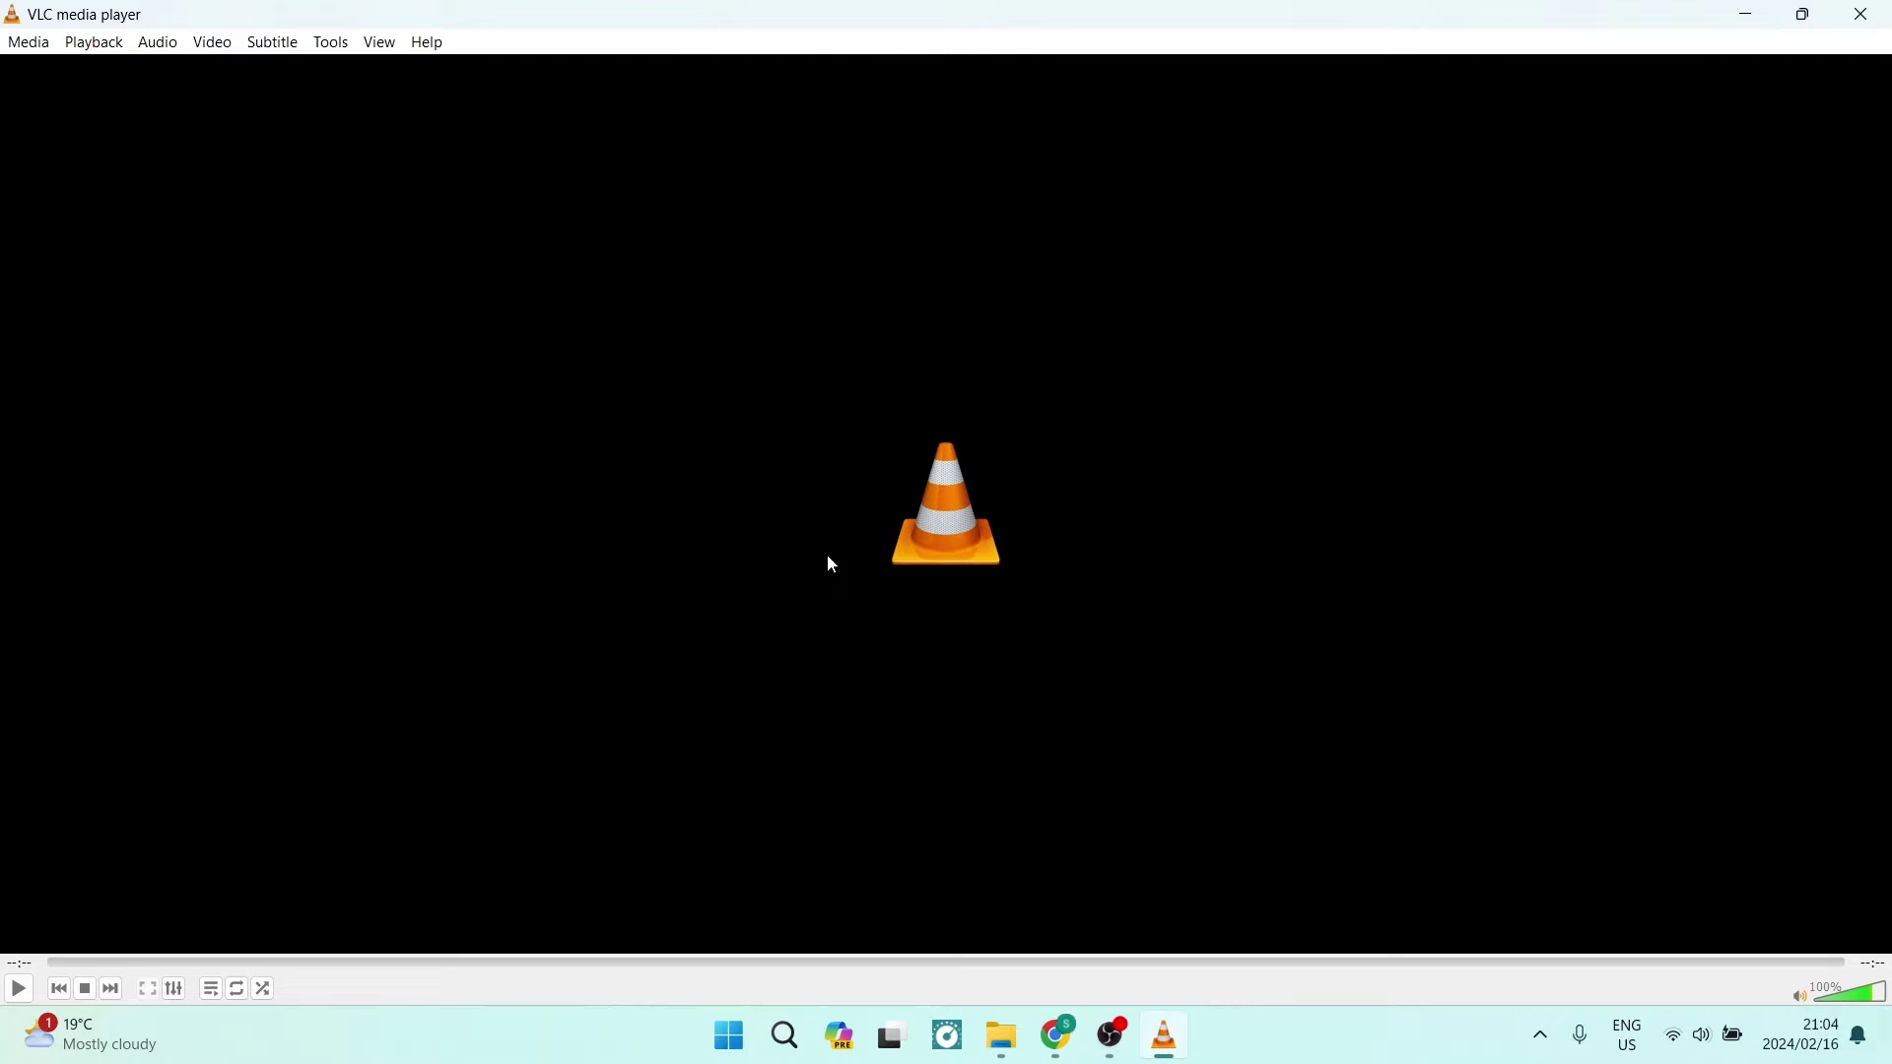
pyautogui.click(26, 45)
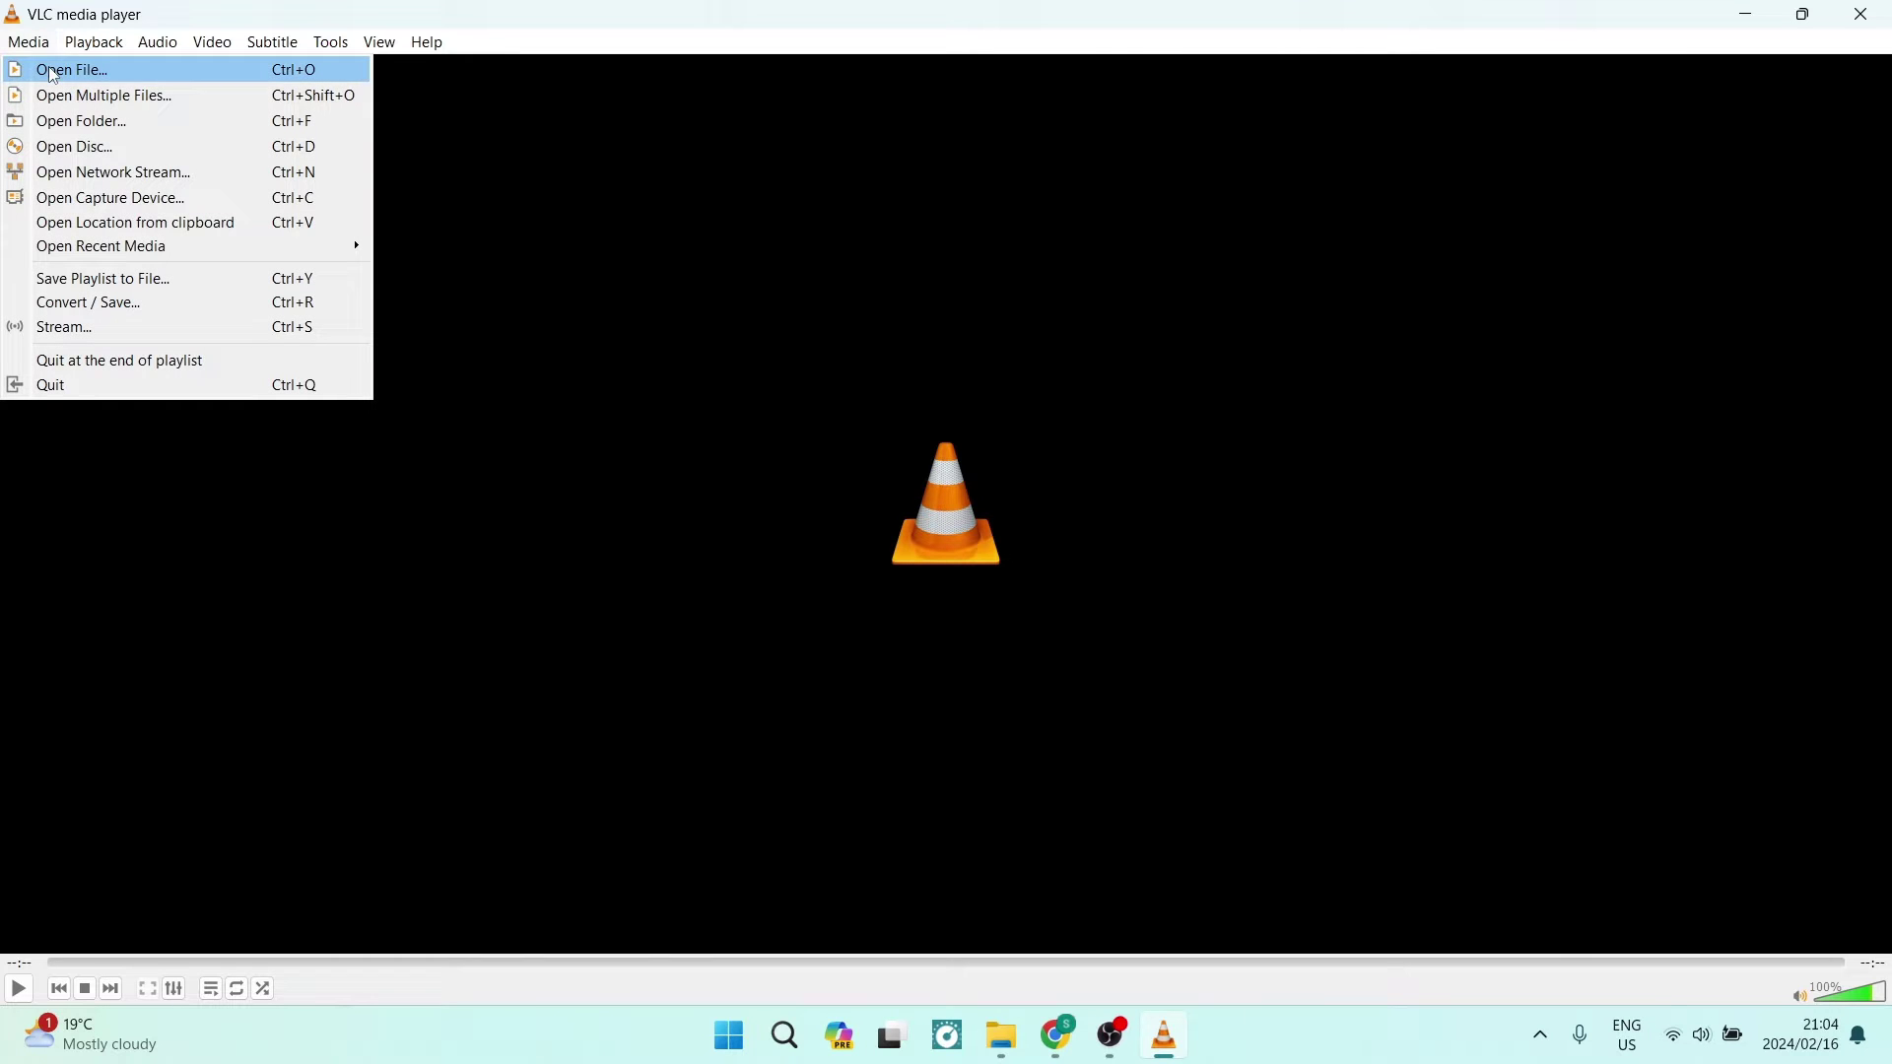
pyautogui.click(49, 177)
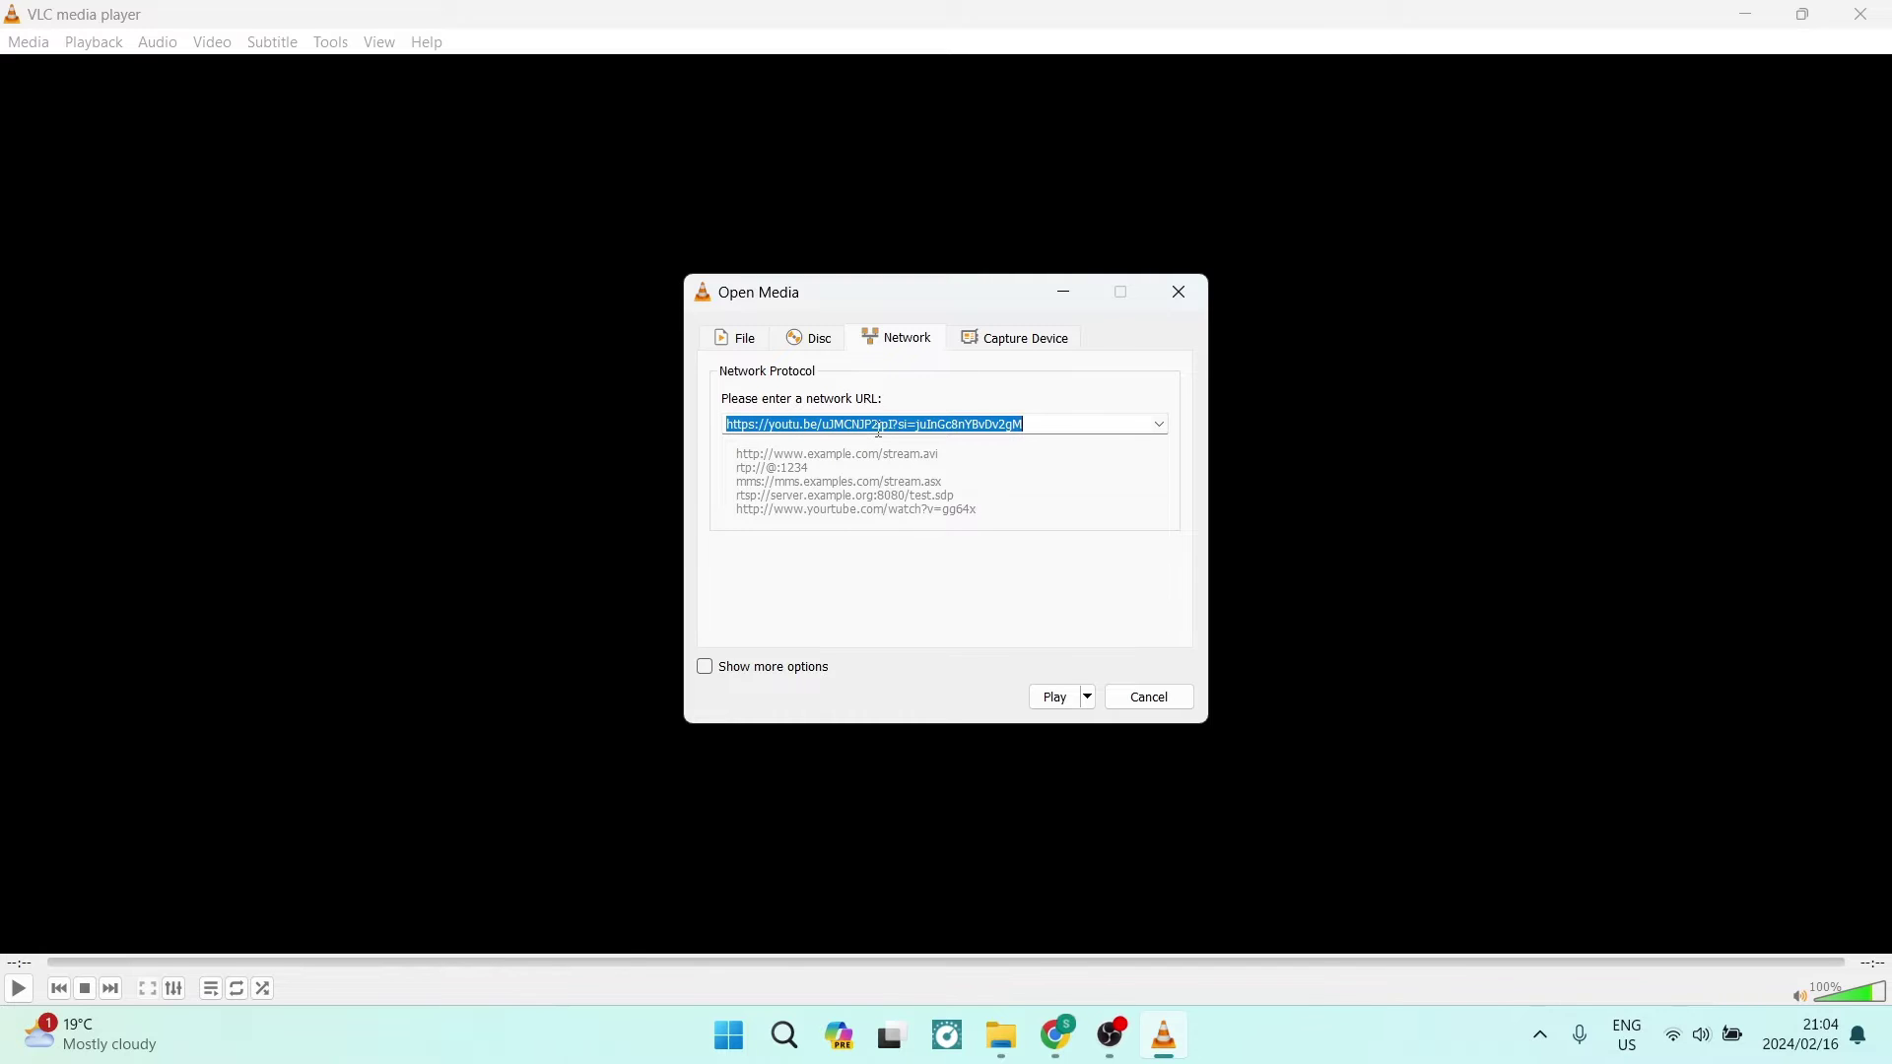
pyautogui.click(1059, 698)
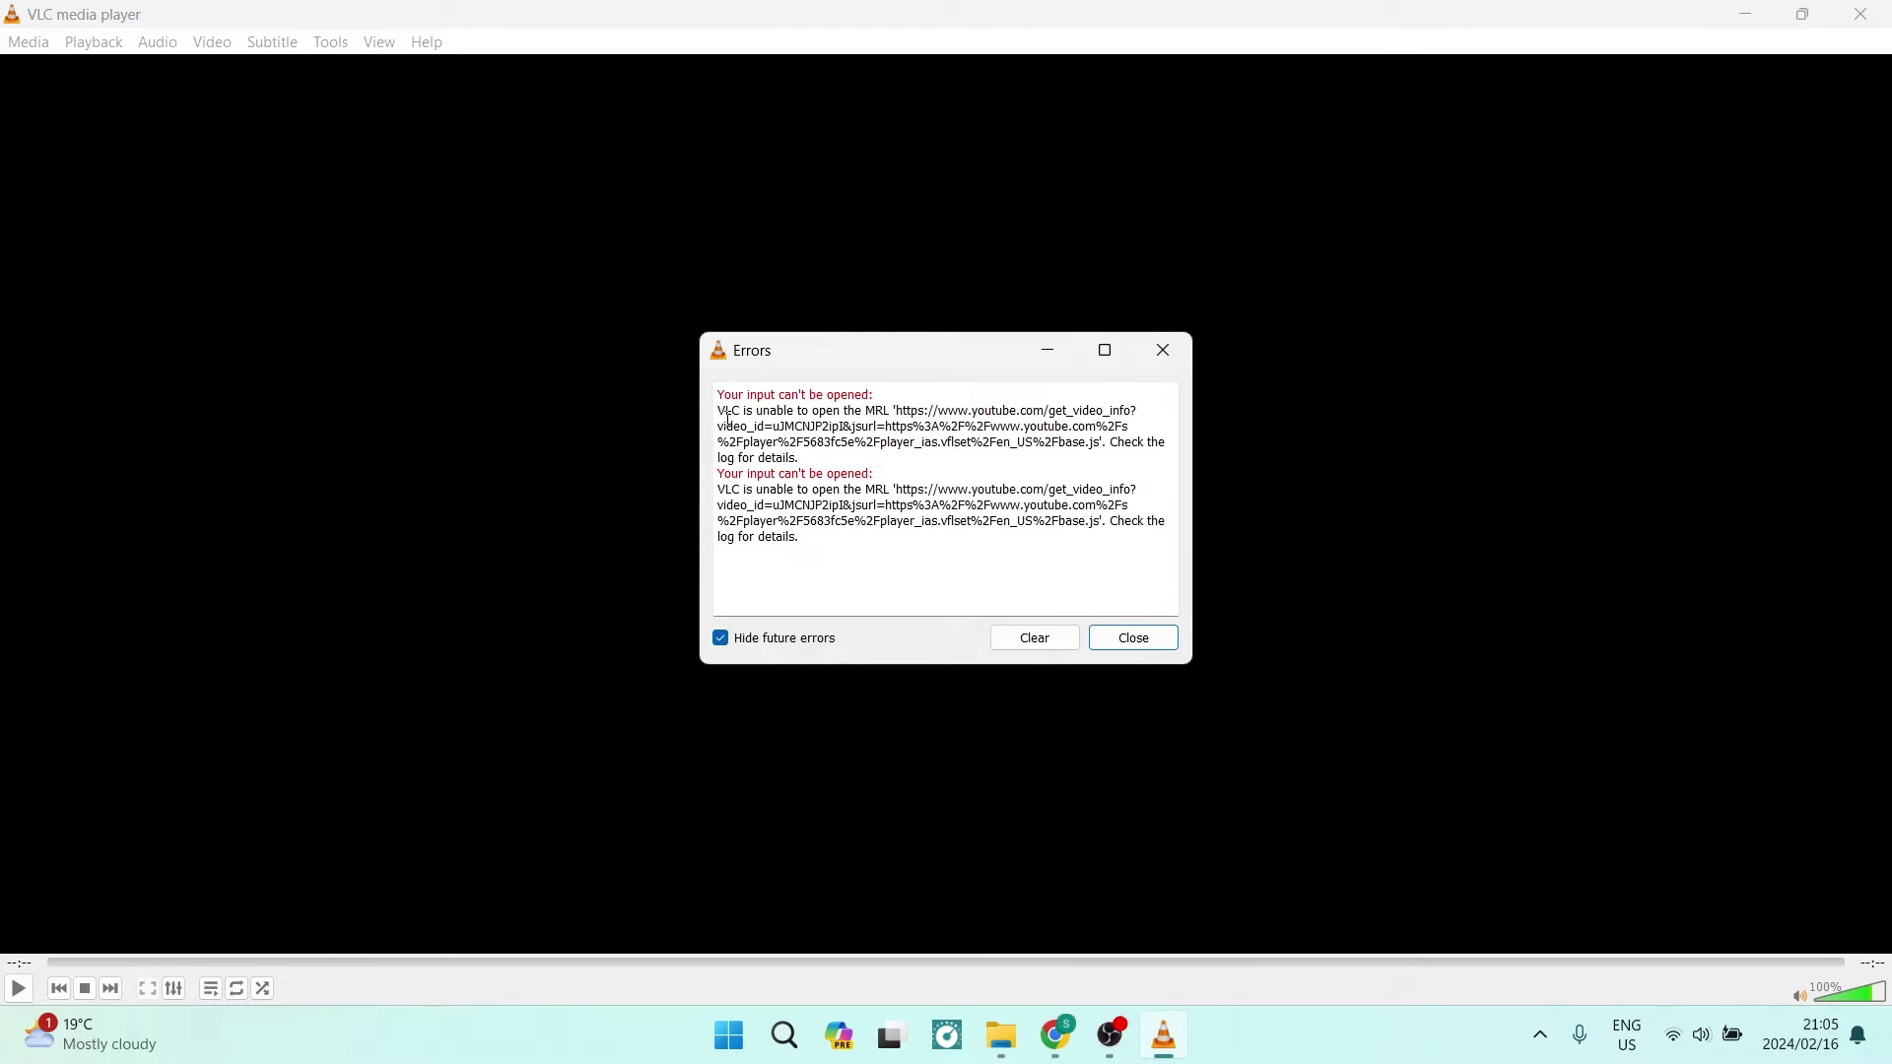
# Step: Read the playback error details, dismiss the error report and close VLC media player
pyautogui.moveTo(720, 418); pyautogui.dragTo(800, 458)
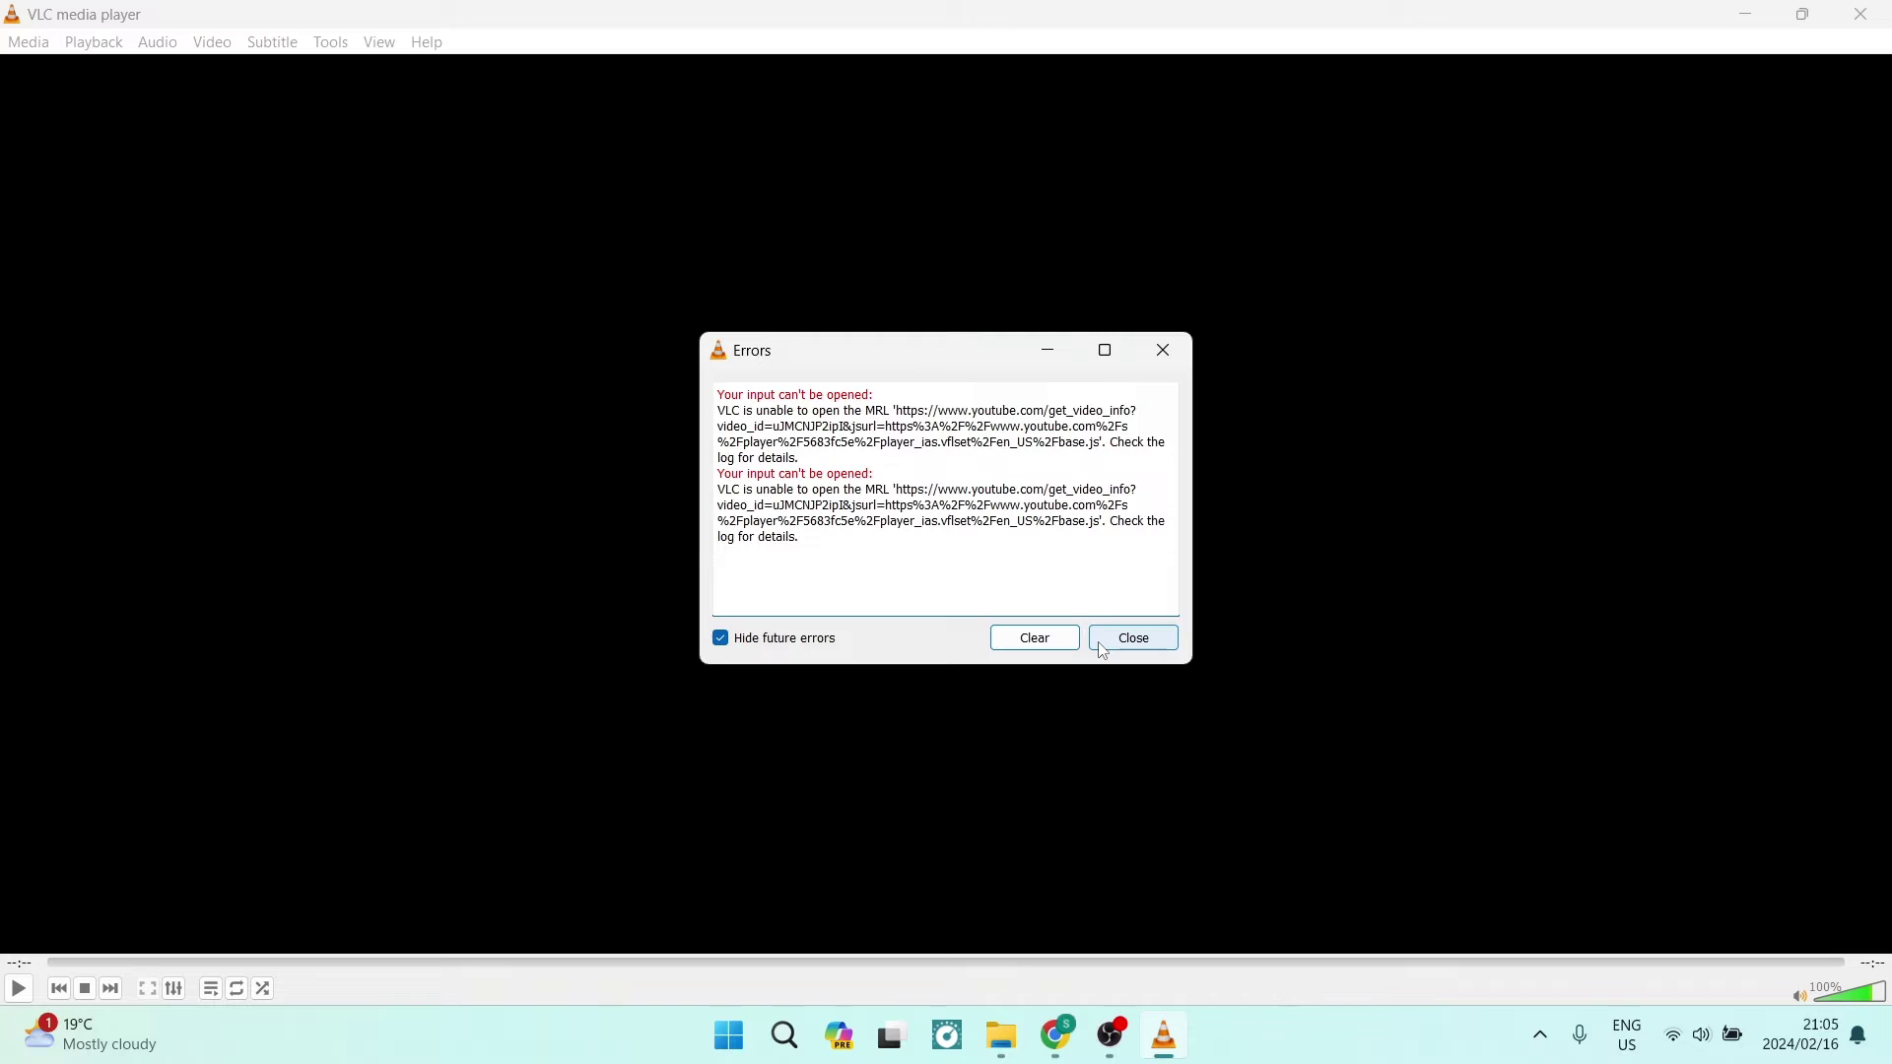
pyautogui.click(1108, 643)
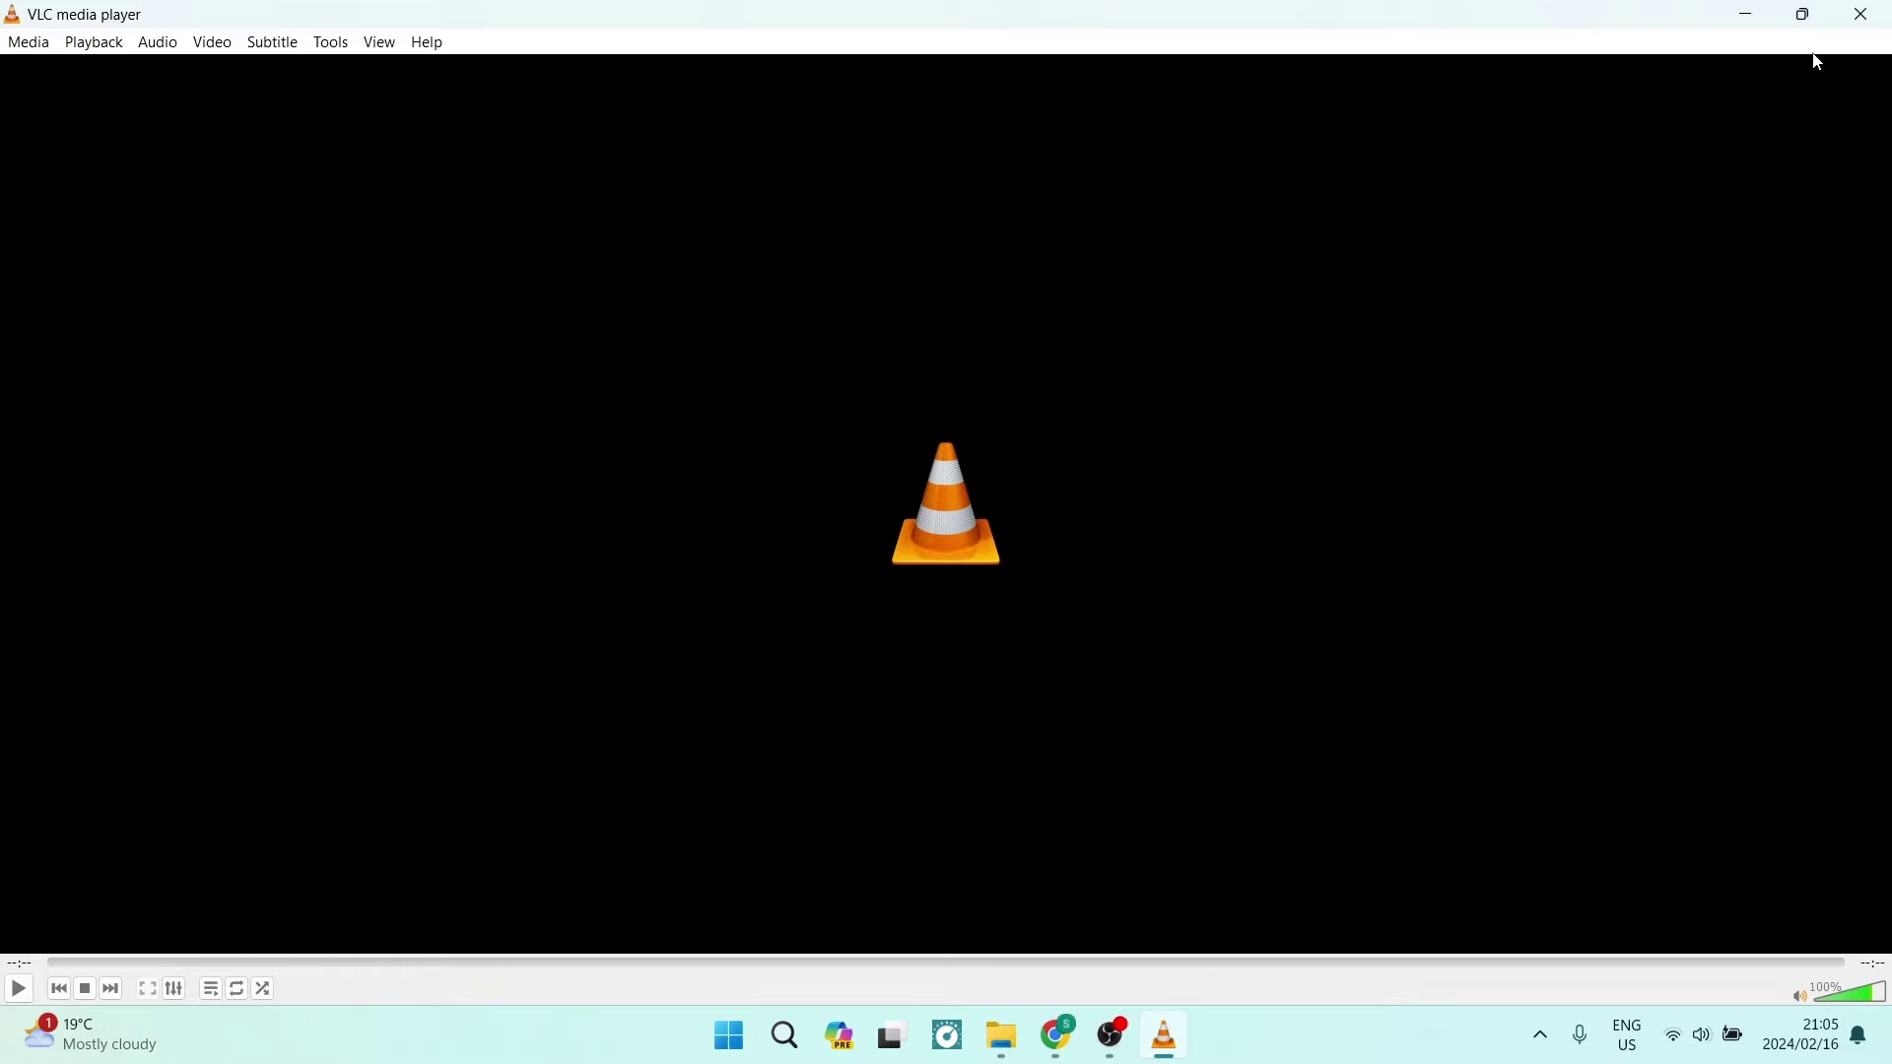
pyautogui.click(1863, 14)
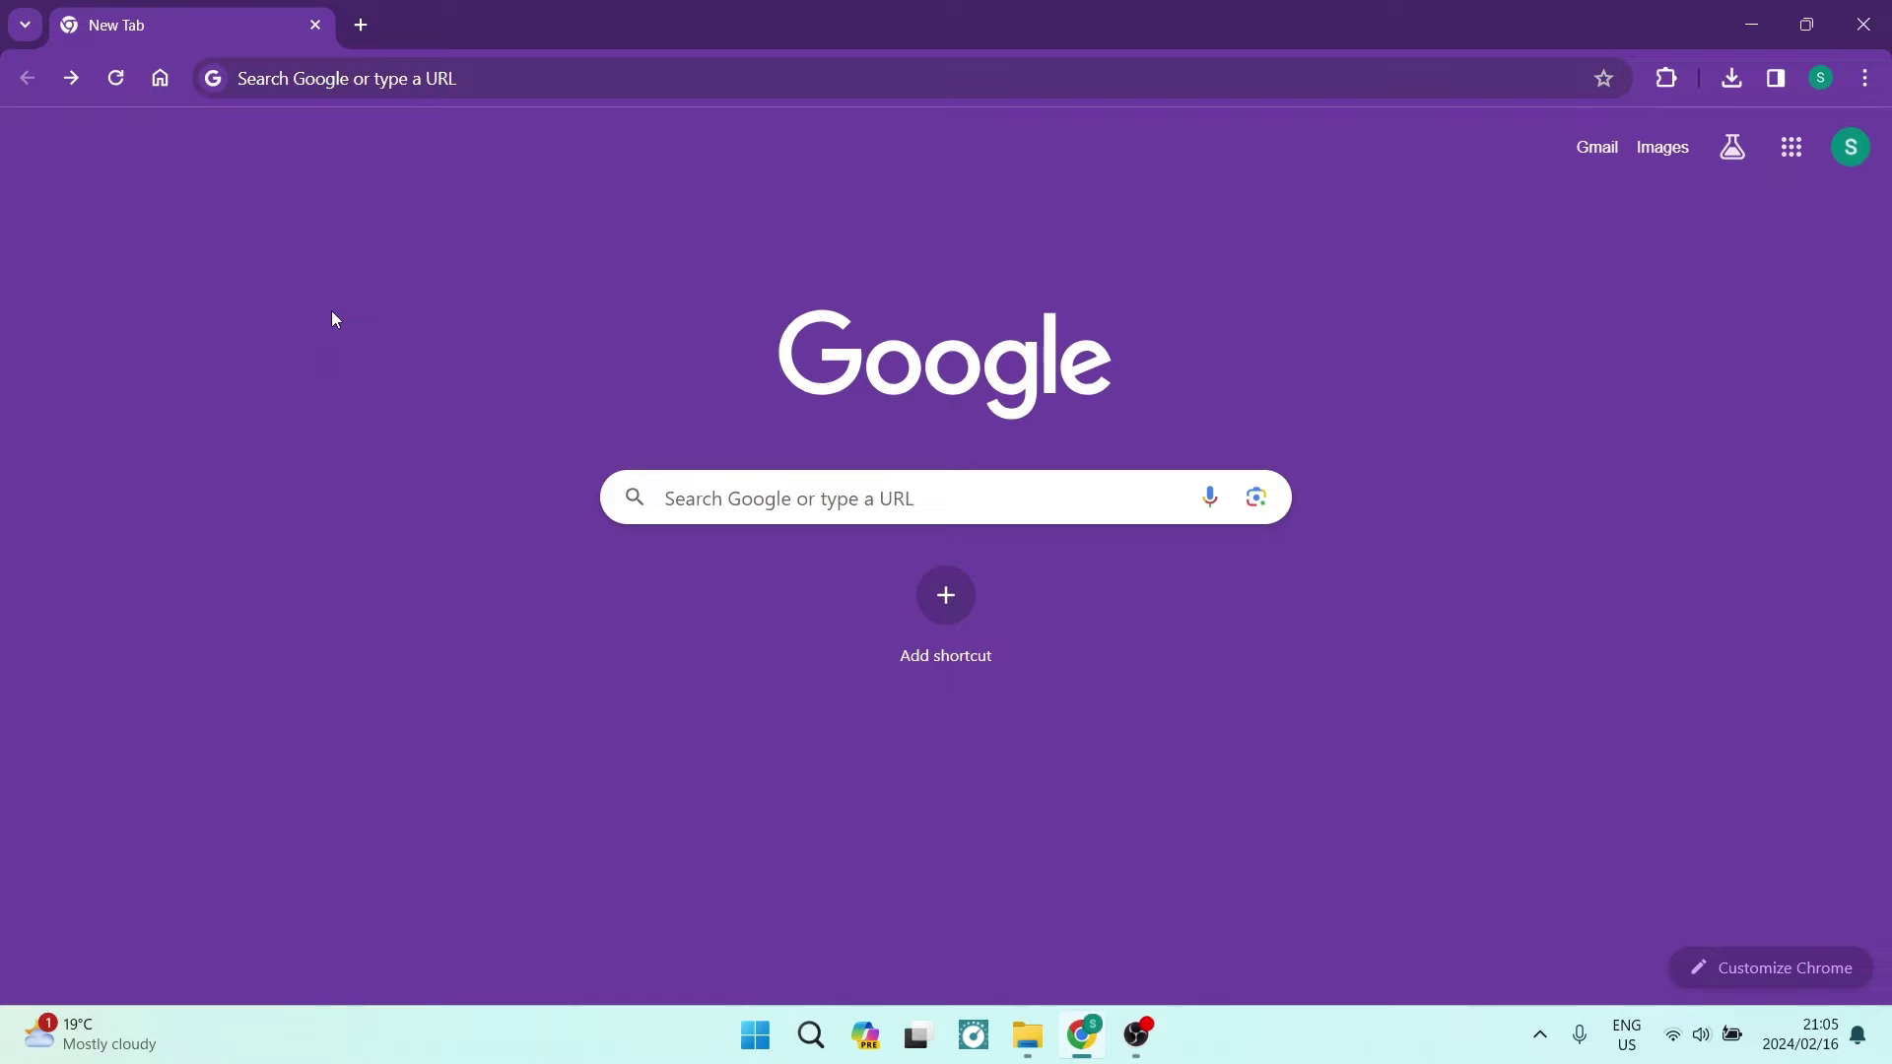
pyautogui.click(401, 77)
pyautogui.write('https://tinyurl.com/bdf296fw')
pyautogui.press('Return')
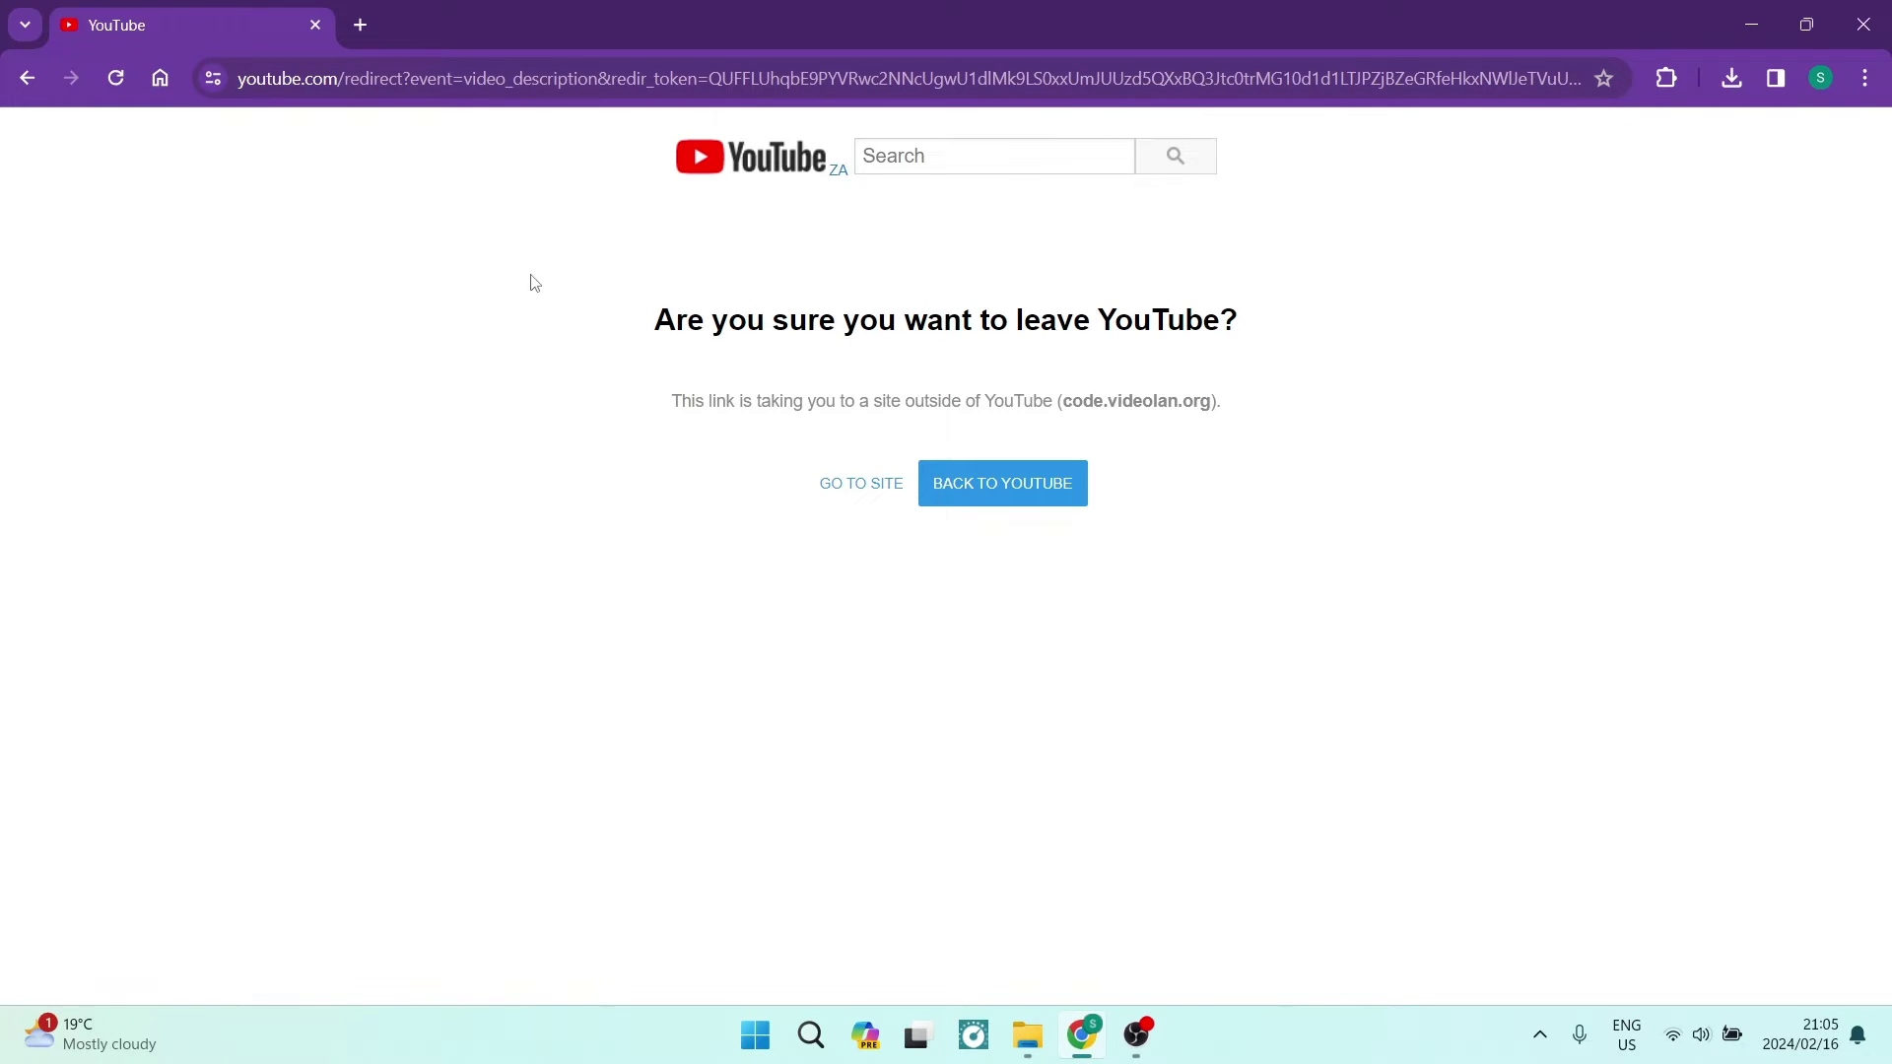
pyautogui.click(864, 490)
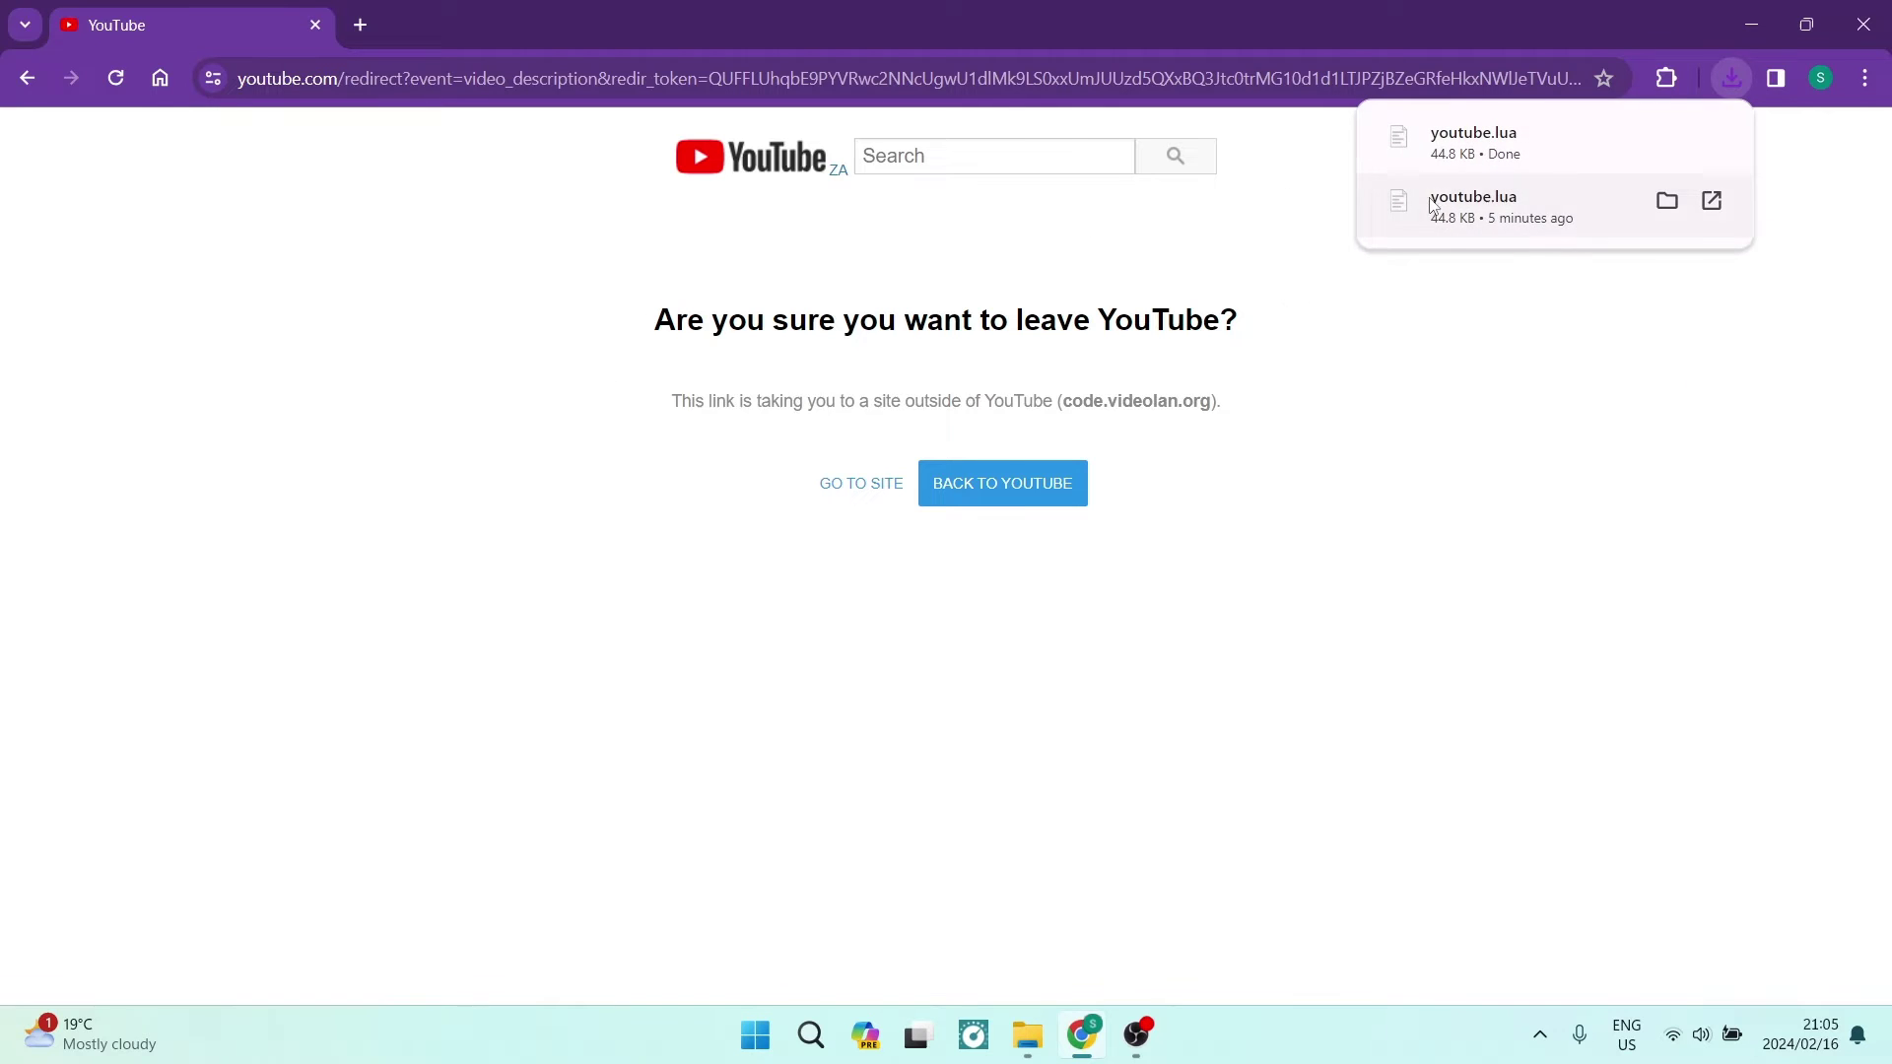
pyautogui.moveTo(1478, 141)
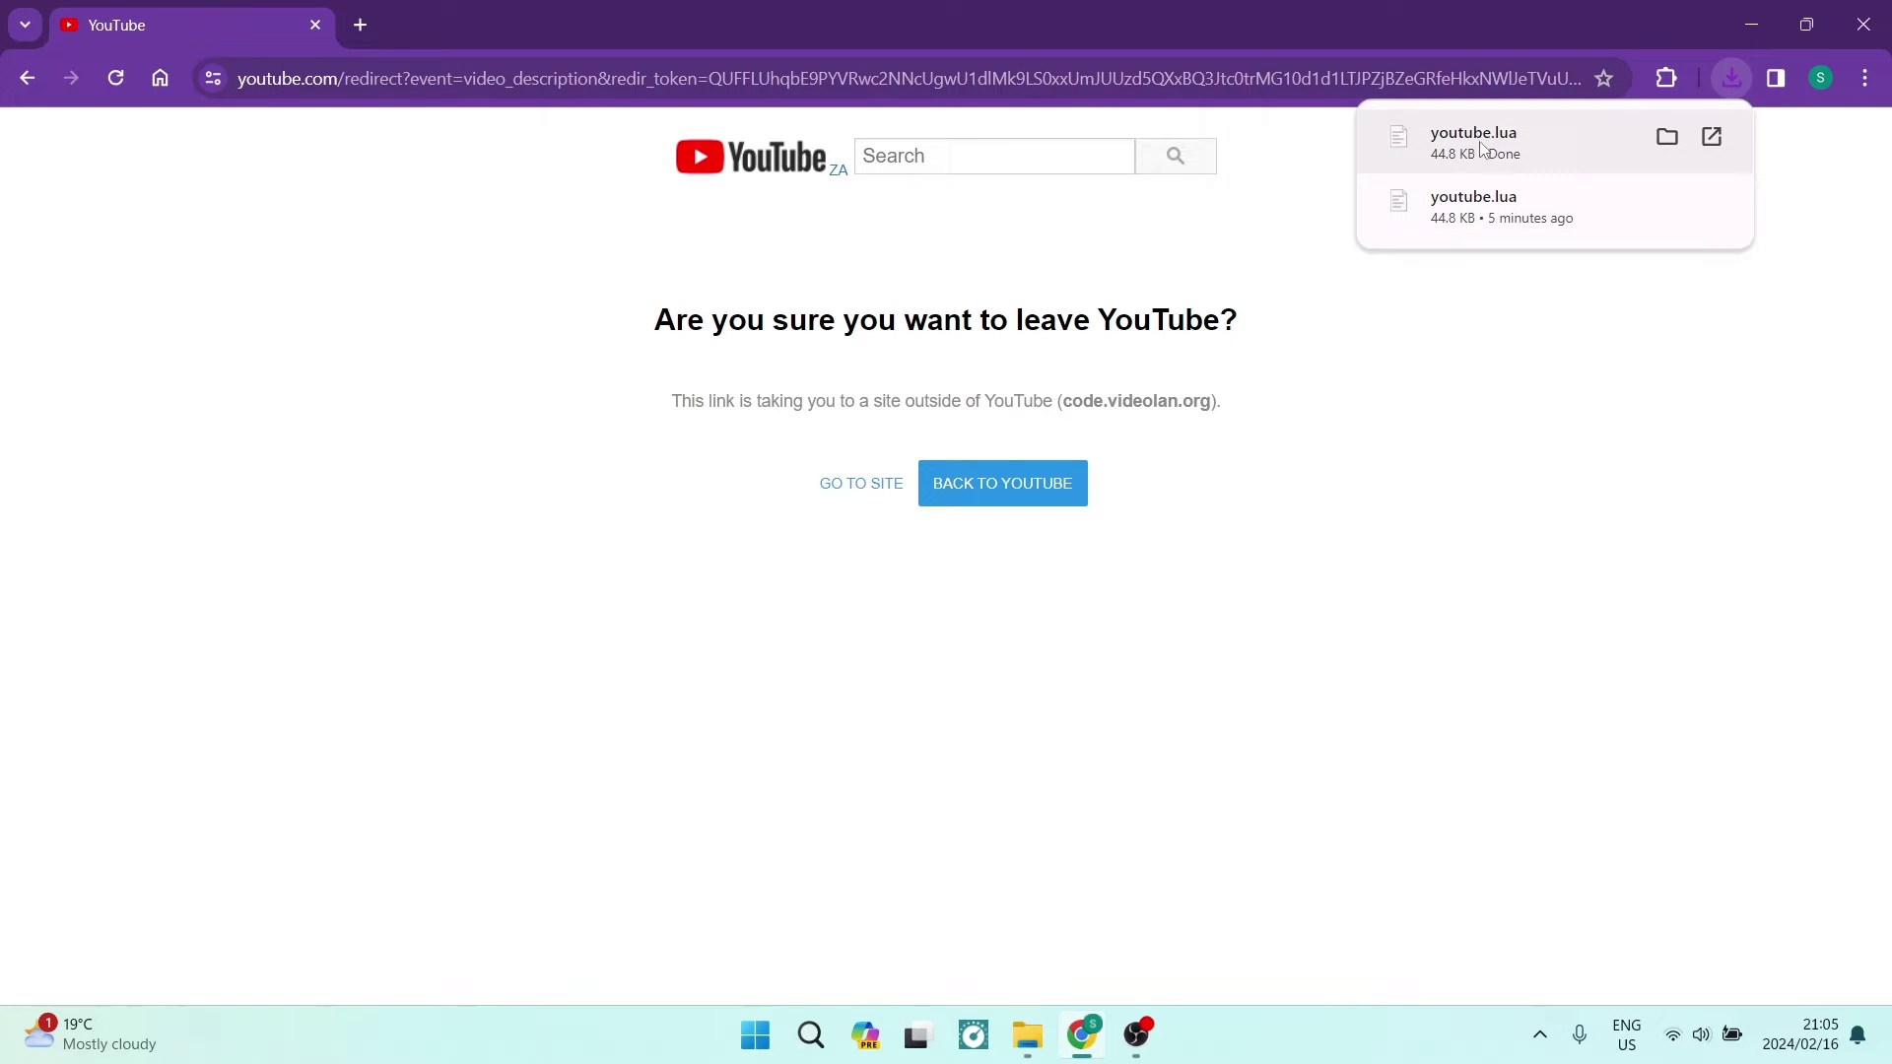
# Step: Minimize the browser and go to the folder C:\Program Files\VideoLAN\VLC\lua\playlist in File Explorer
pyautogui.click(1750, 28)
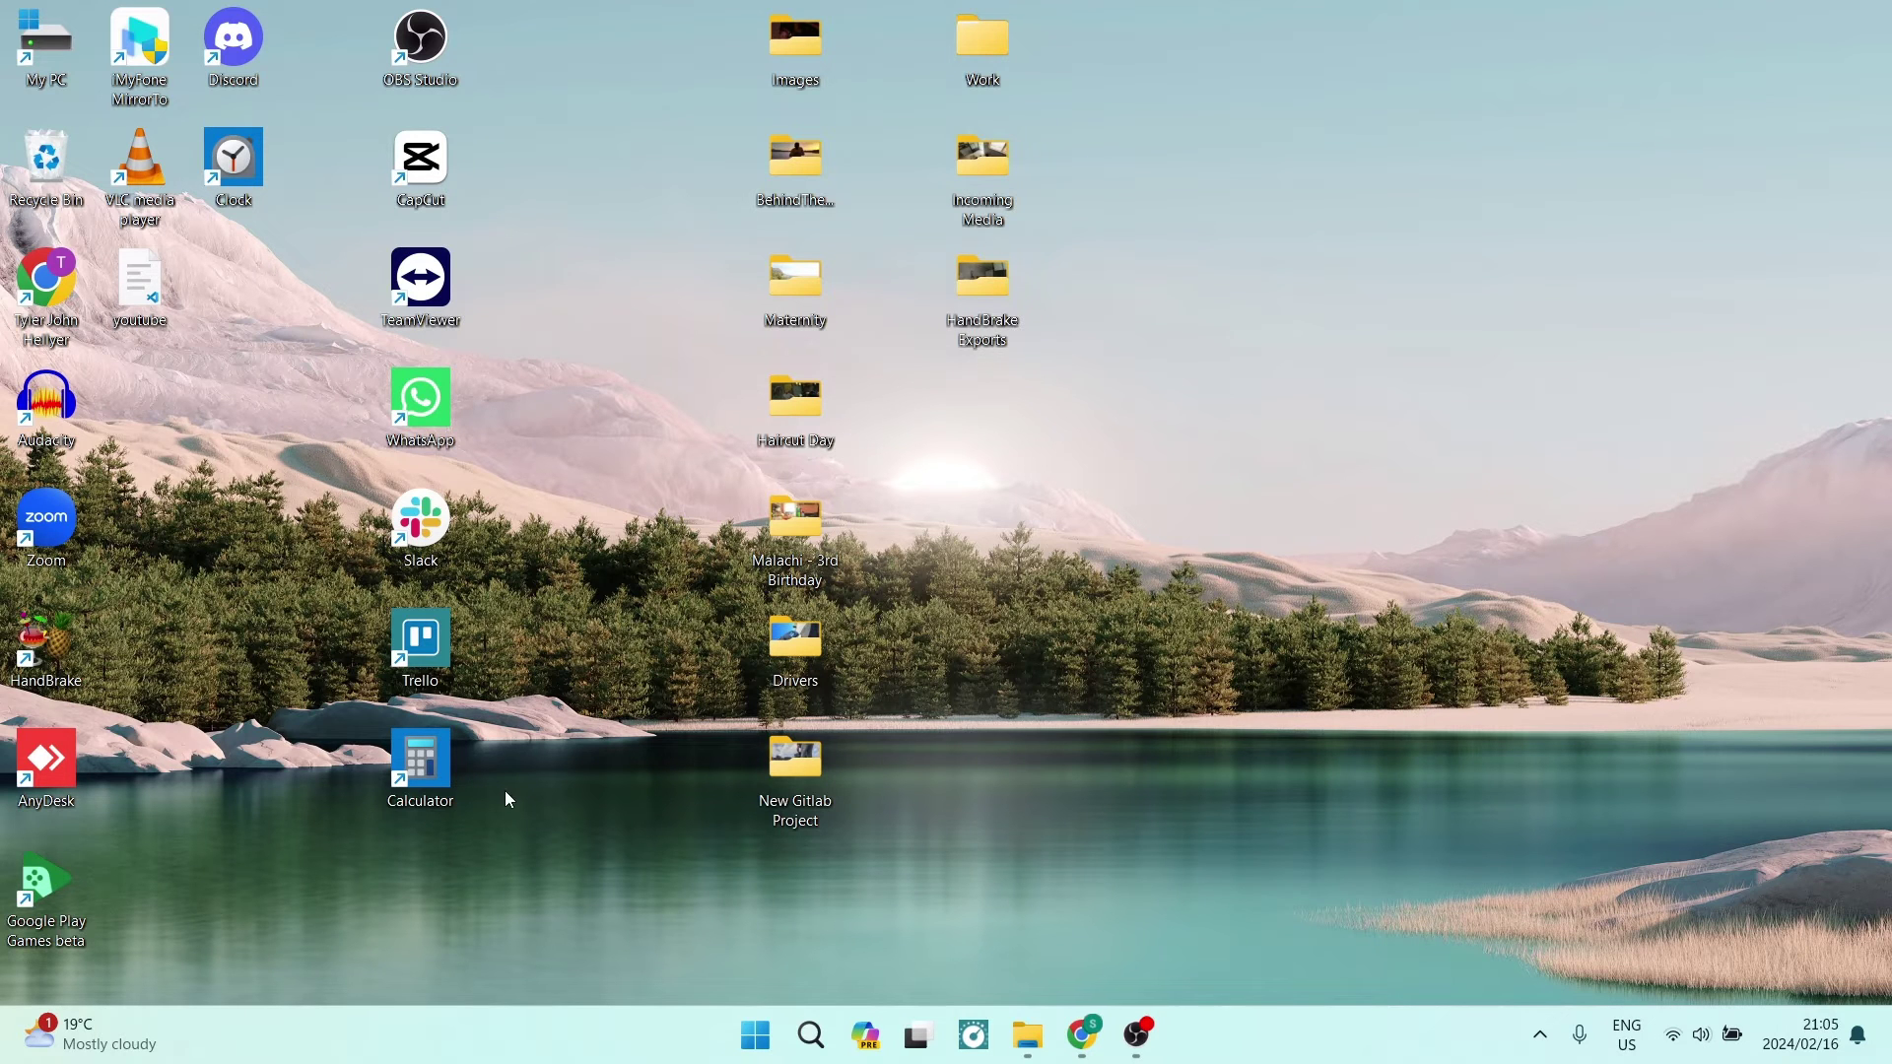
pyautogui.click(1028, 1035)
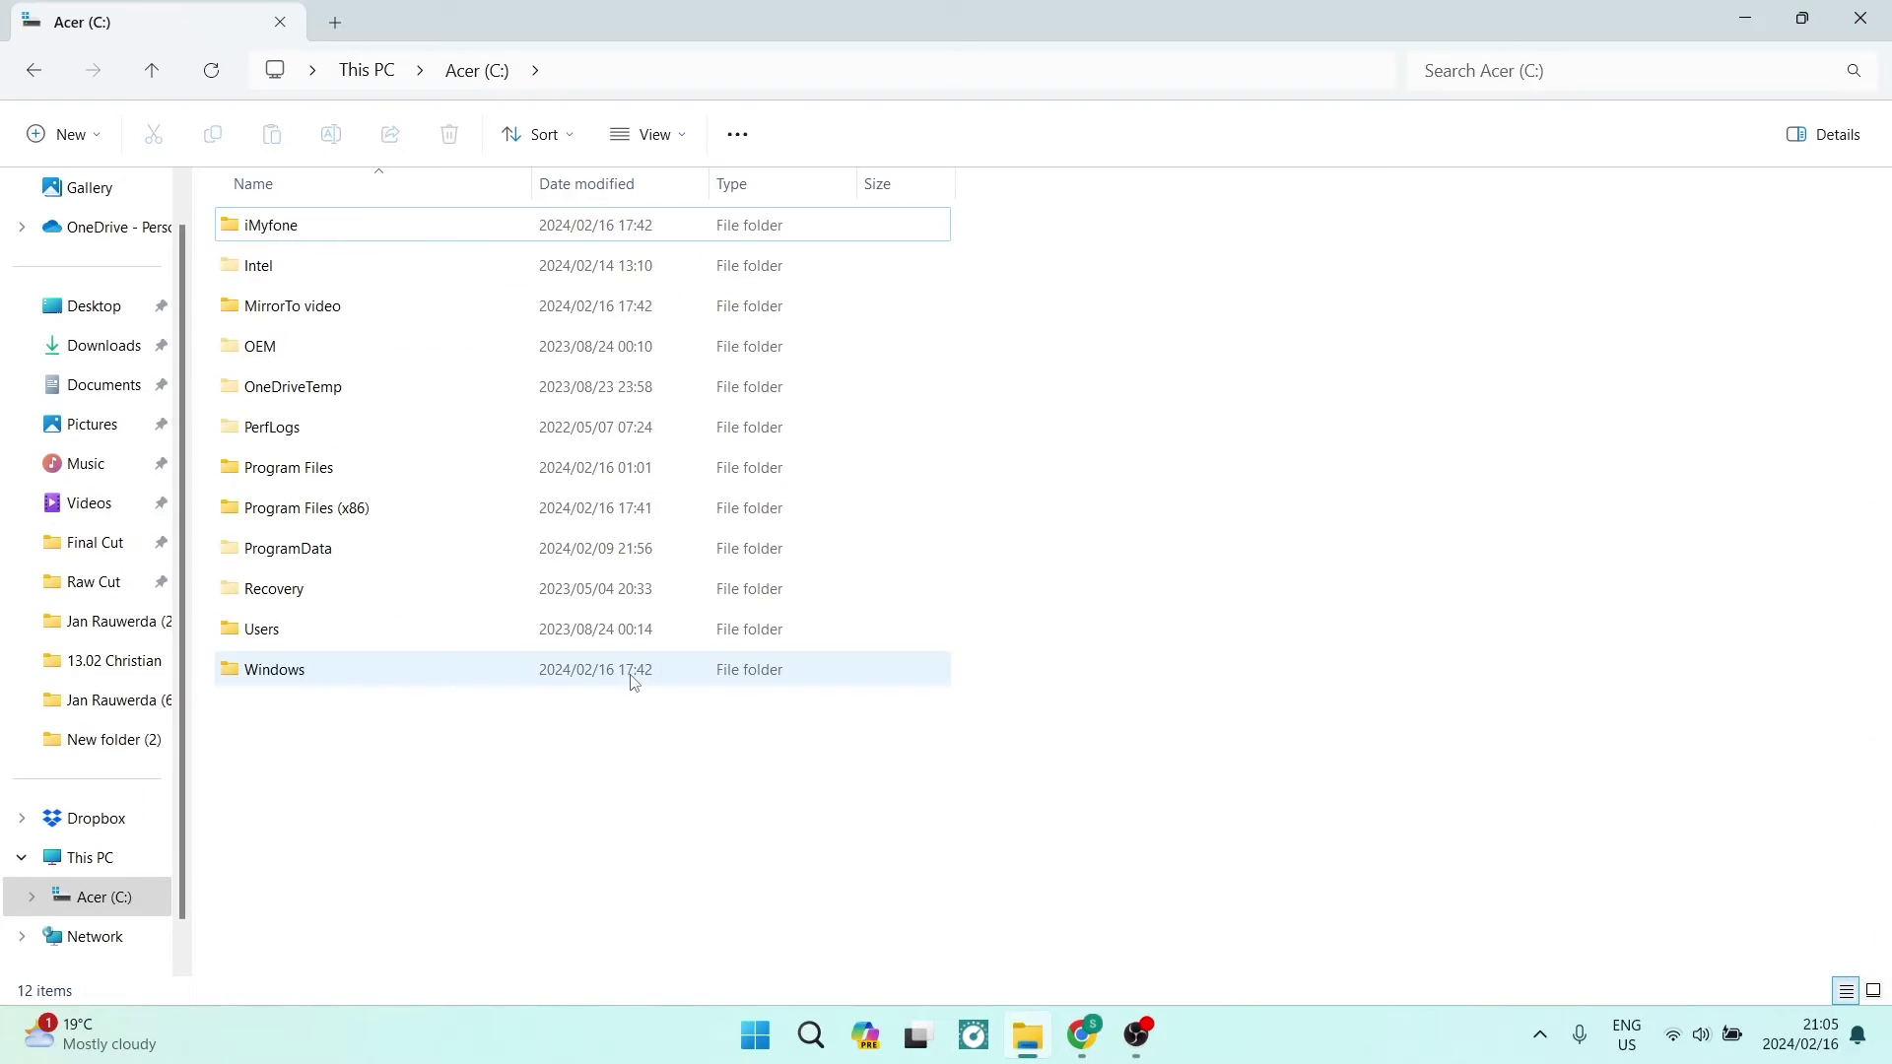
pyautogui.click(91, 904)
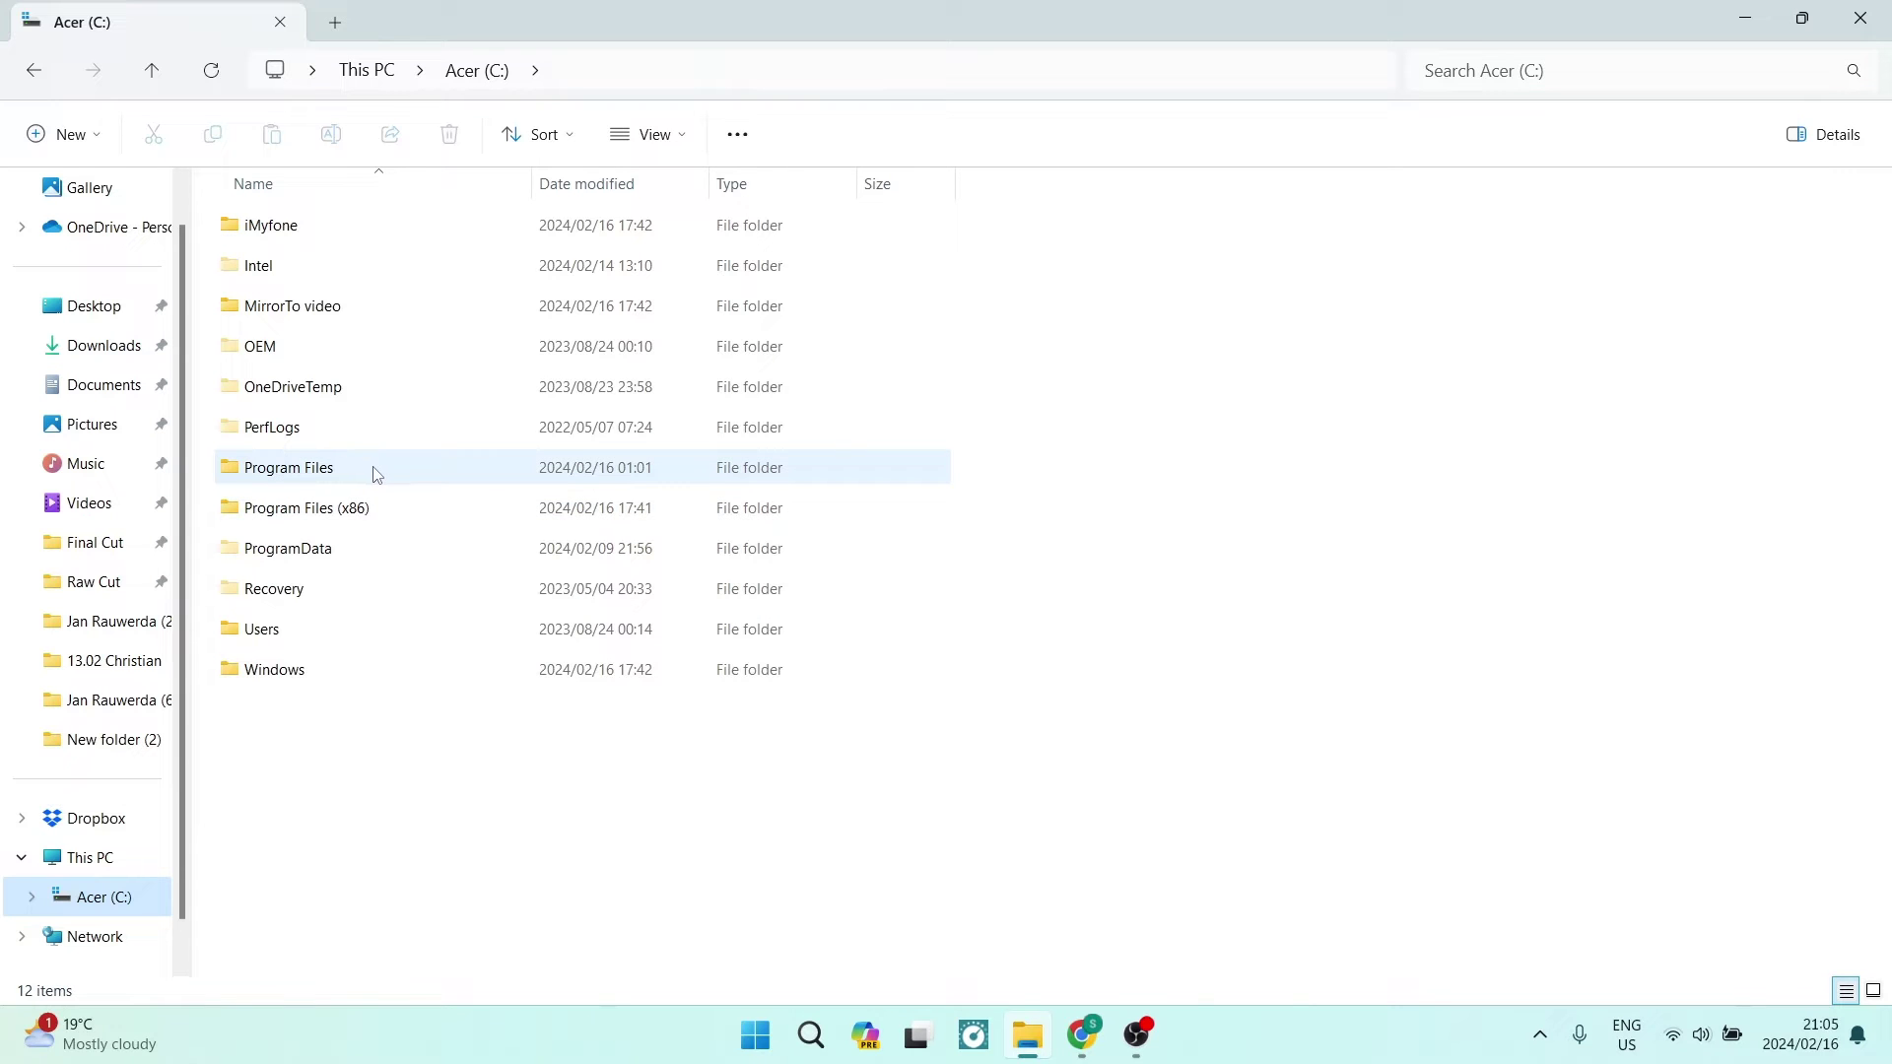
pyautogui.moveTo(404, 472)
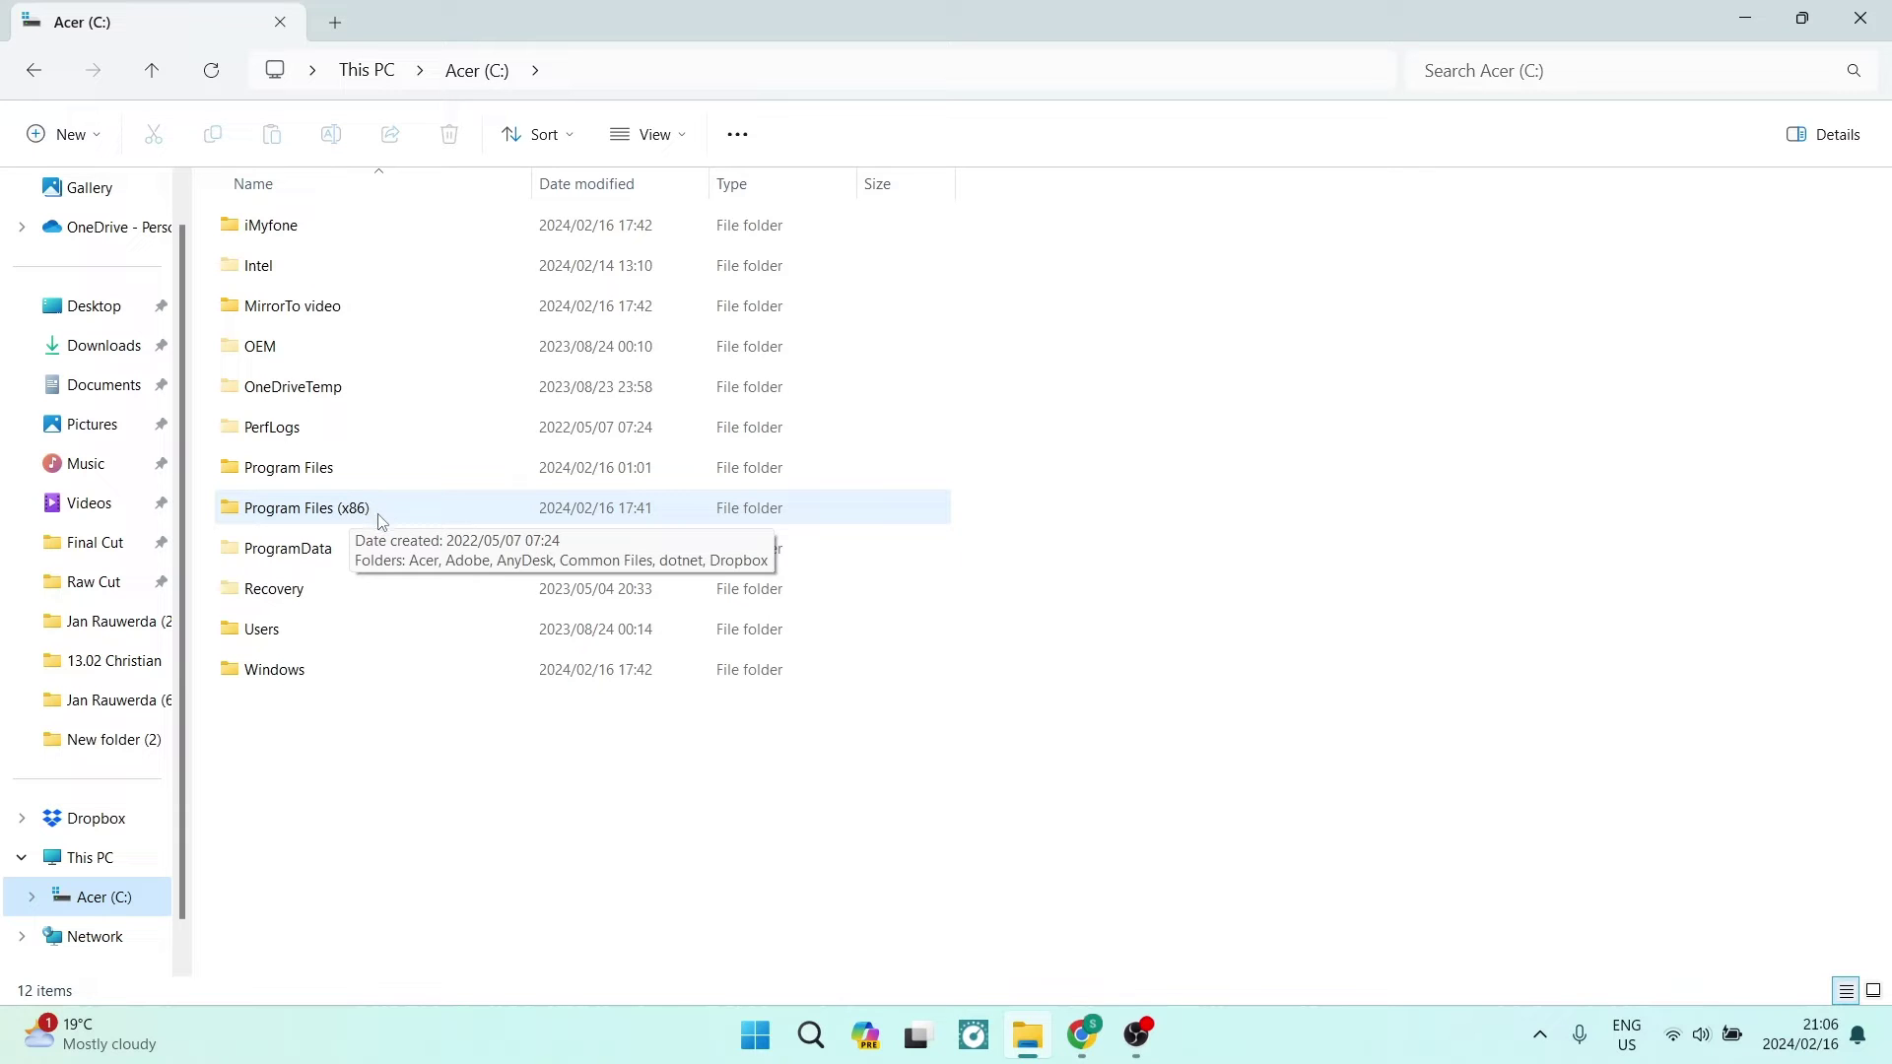
pyautogui.doubleClick(361, 470)
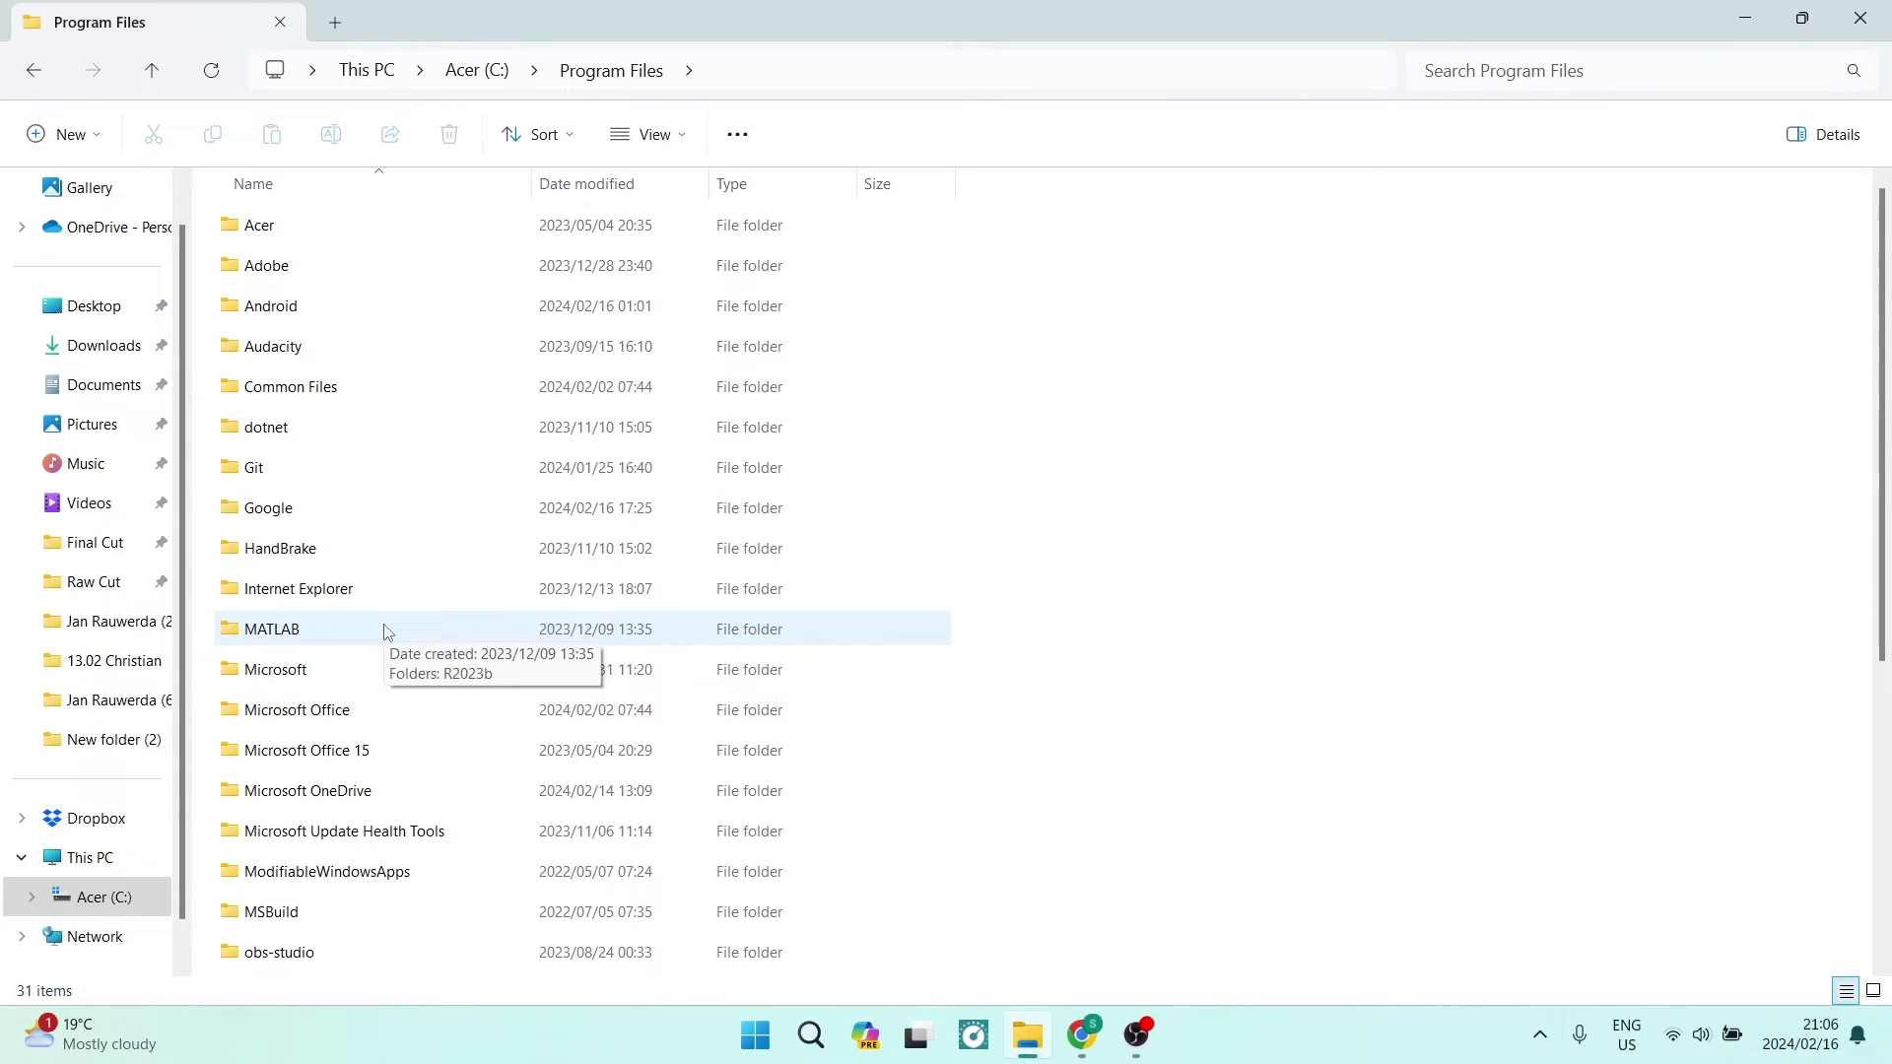
pyautogui.scroll(-3, 386, 633)
pyautogui.scroll(-1, 386, 636)
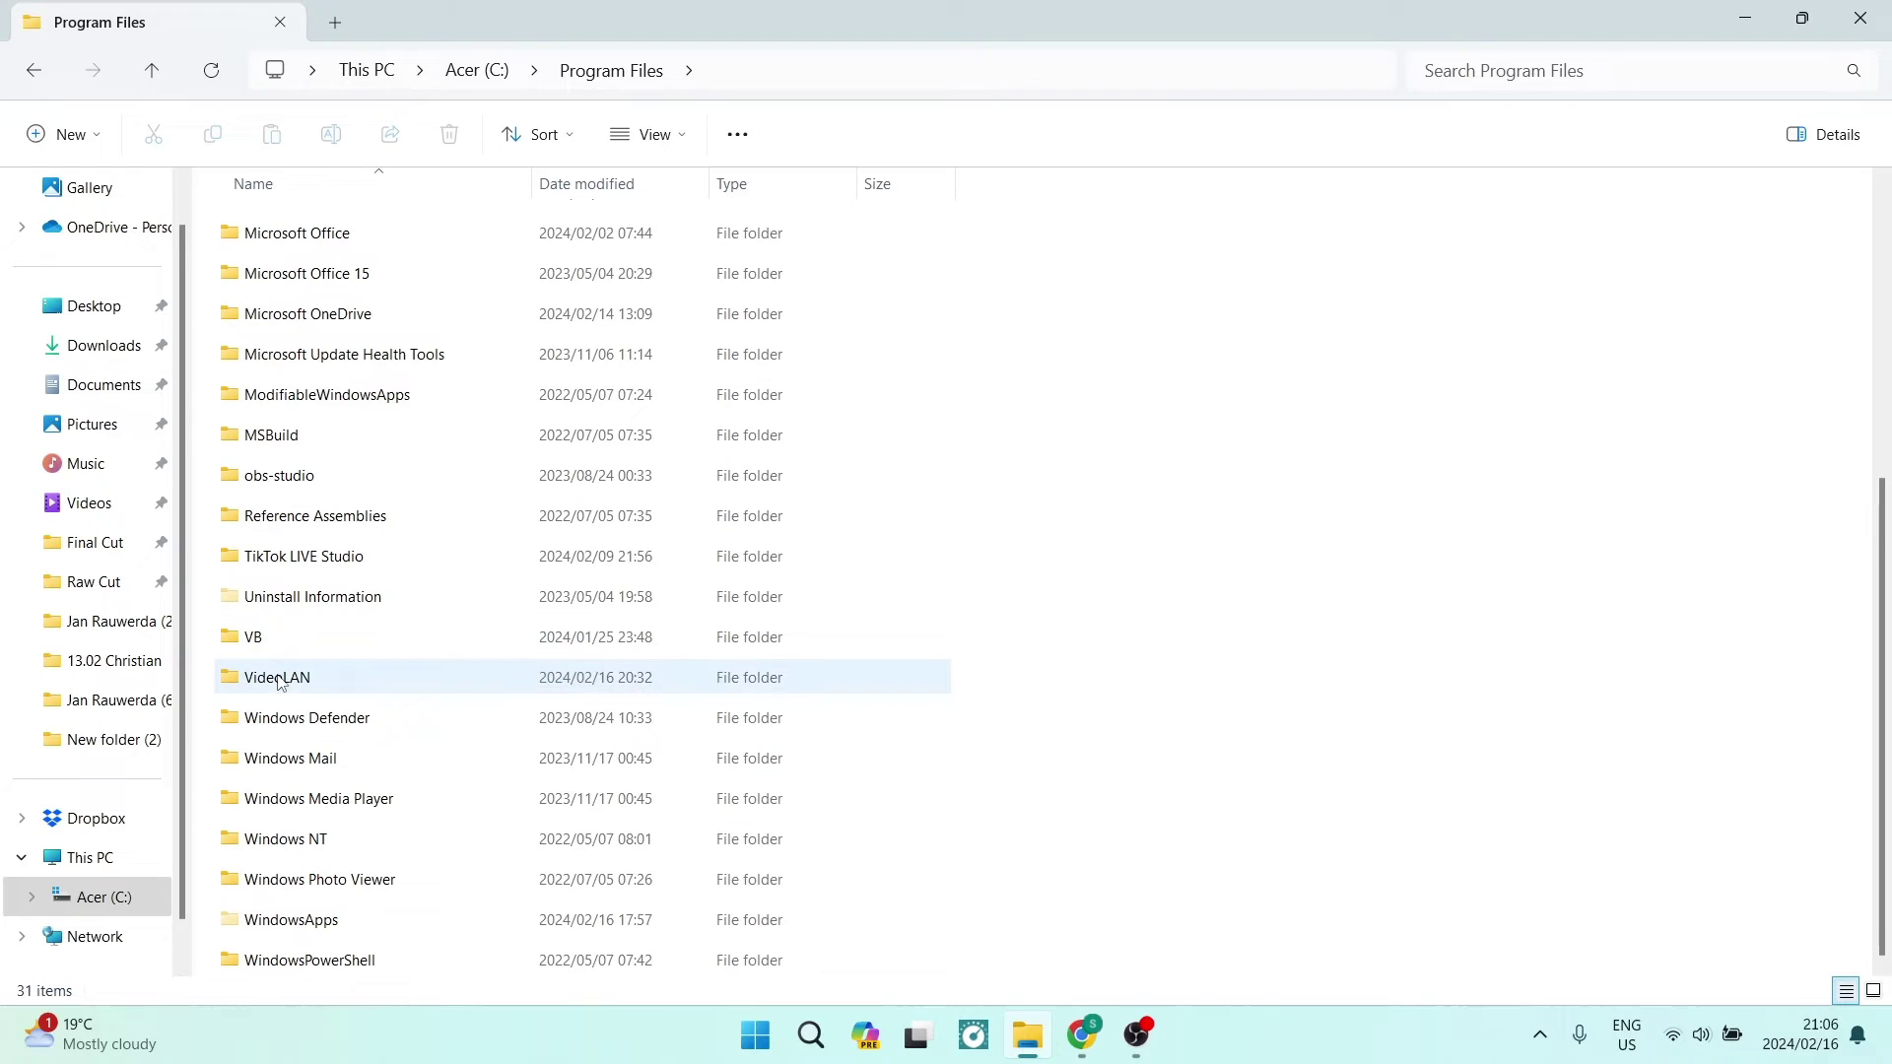
pyautogui.doubleClick(278, 677)
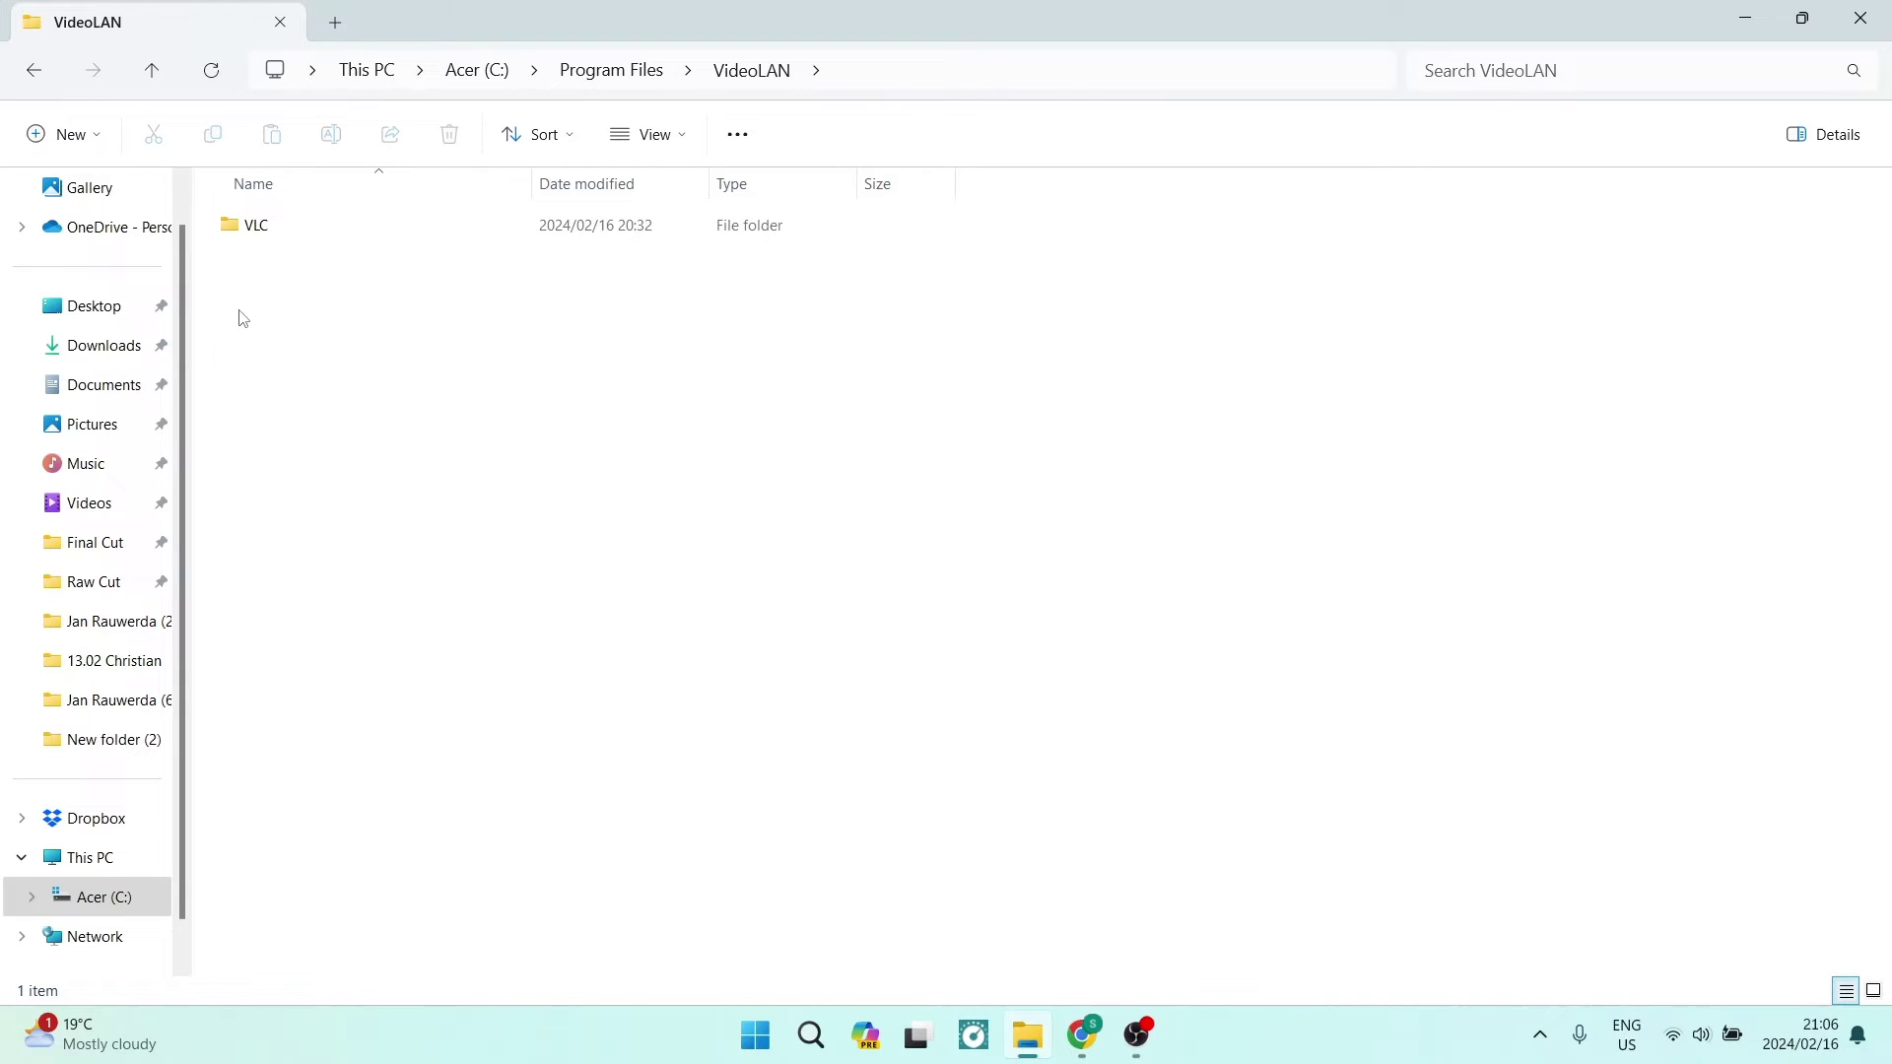
pyautogui.doubleClick(324, 234)
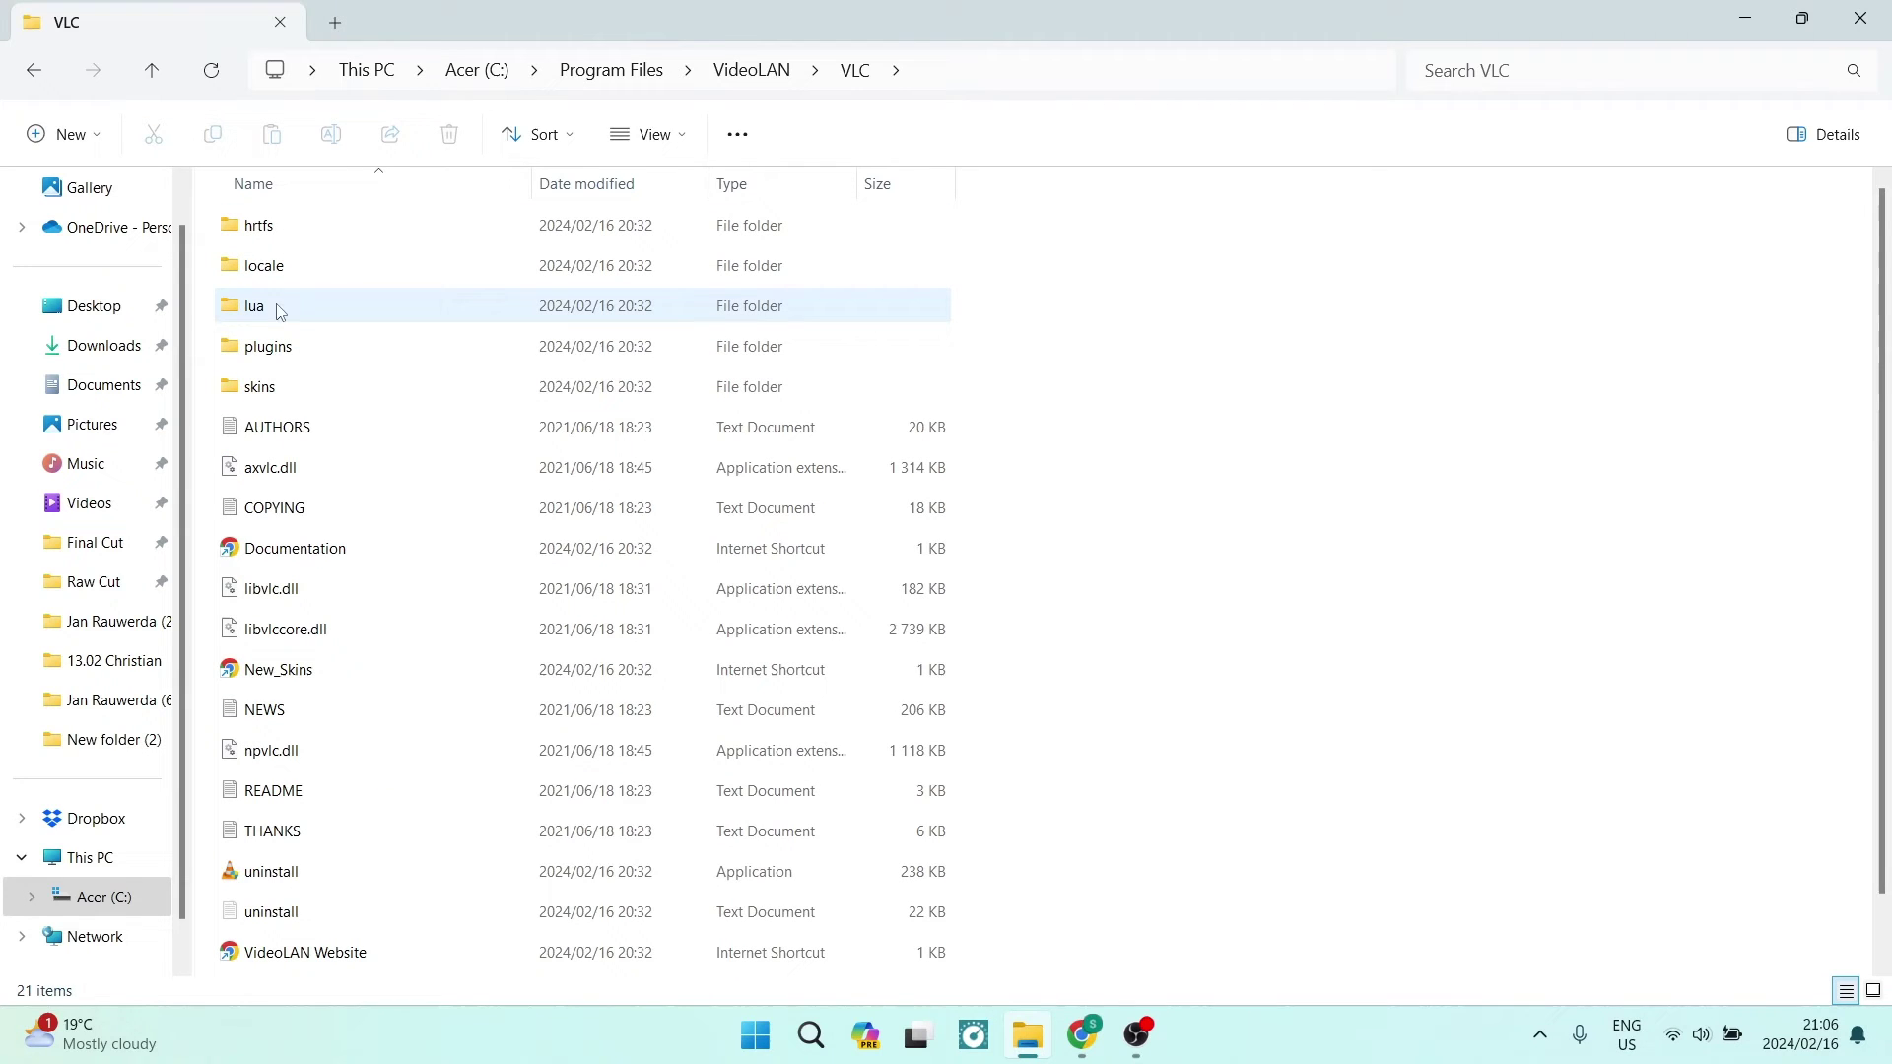
pyautogui.doubleClick(318, 317)
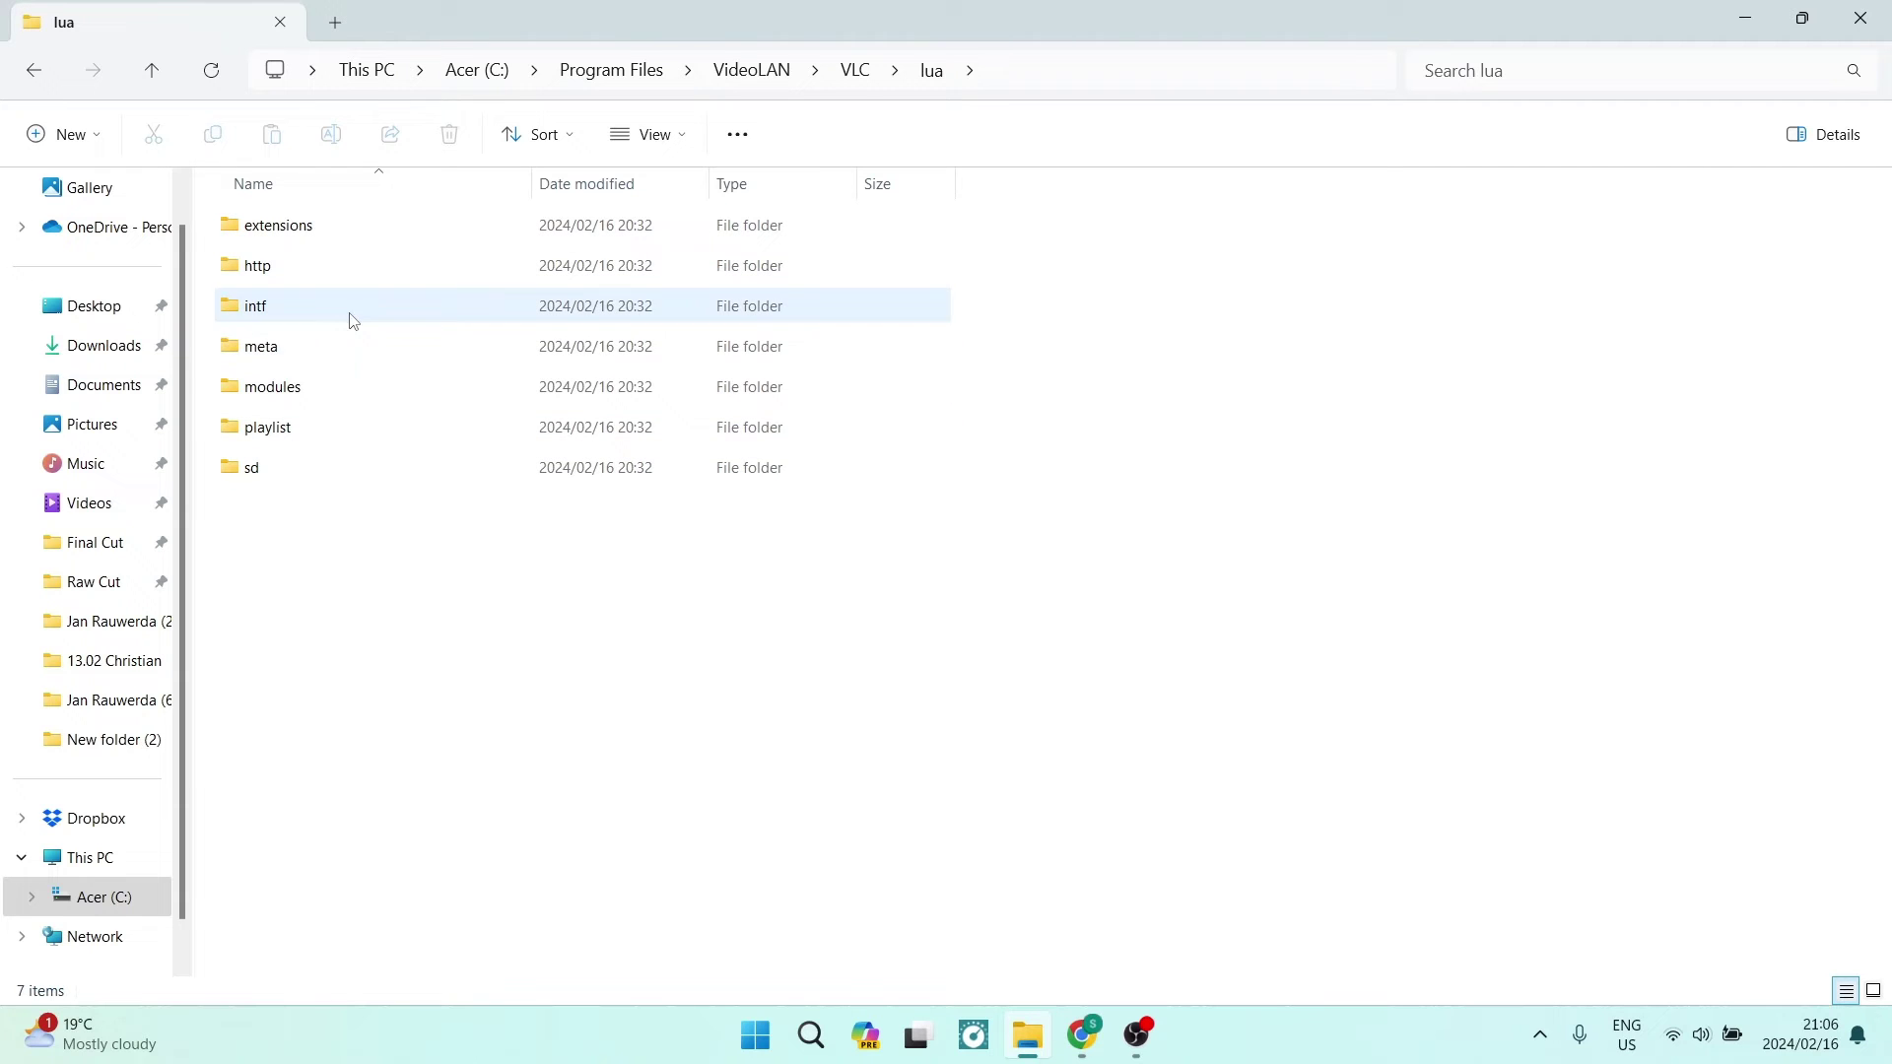
pyautogui.doubleClick(283, 430)
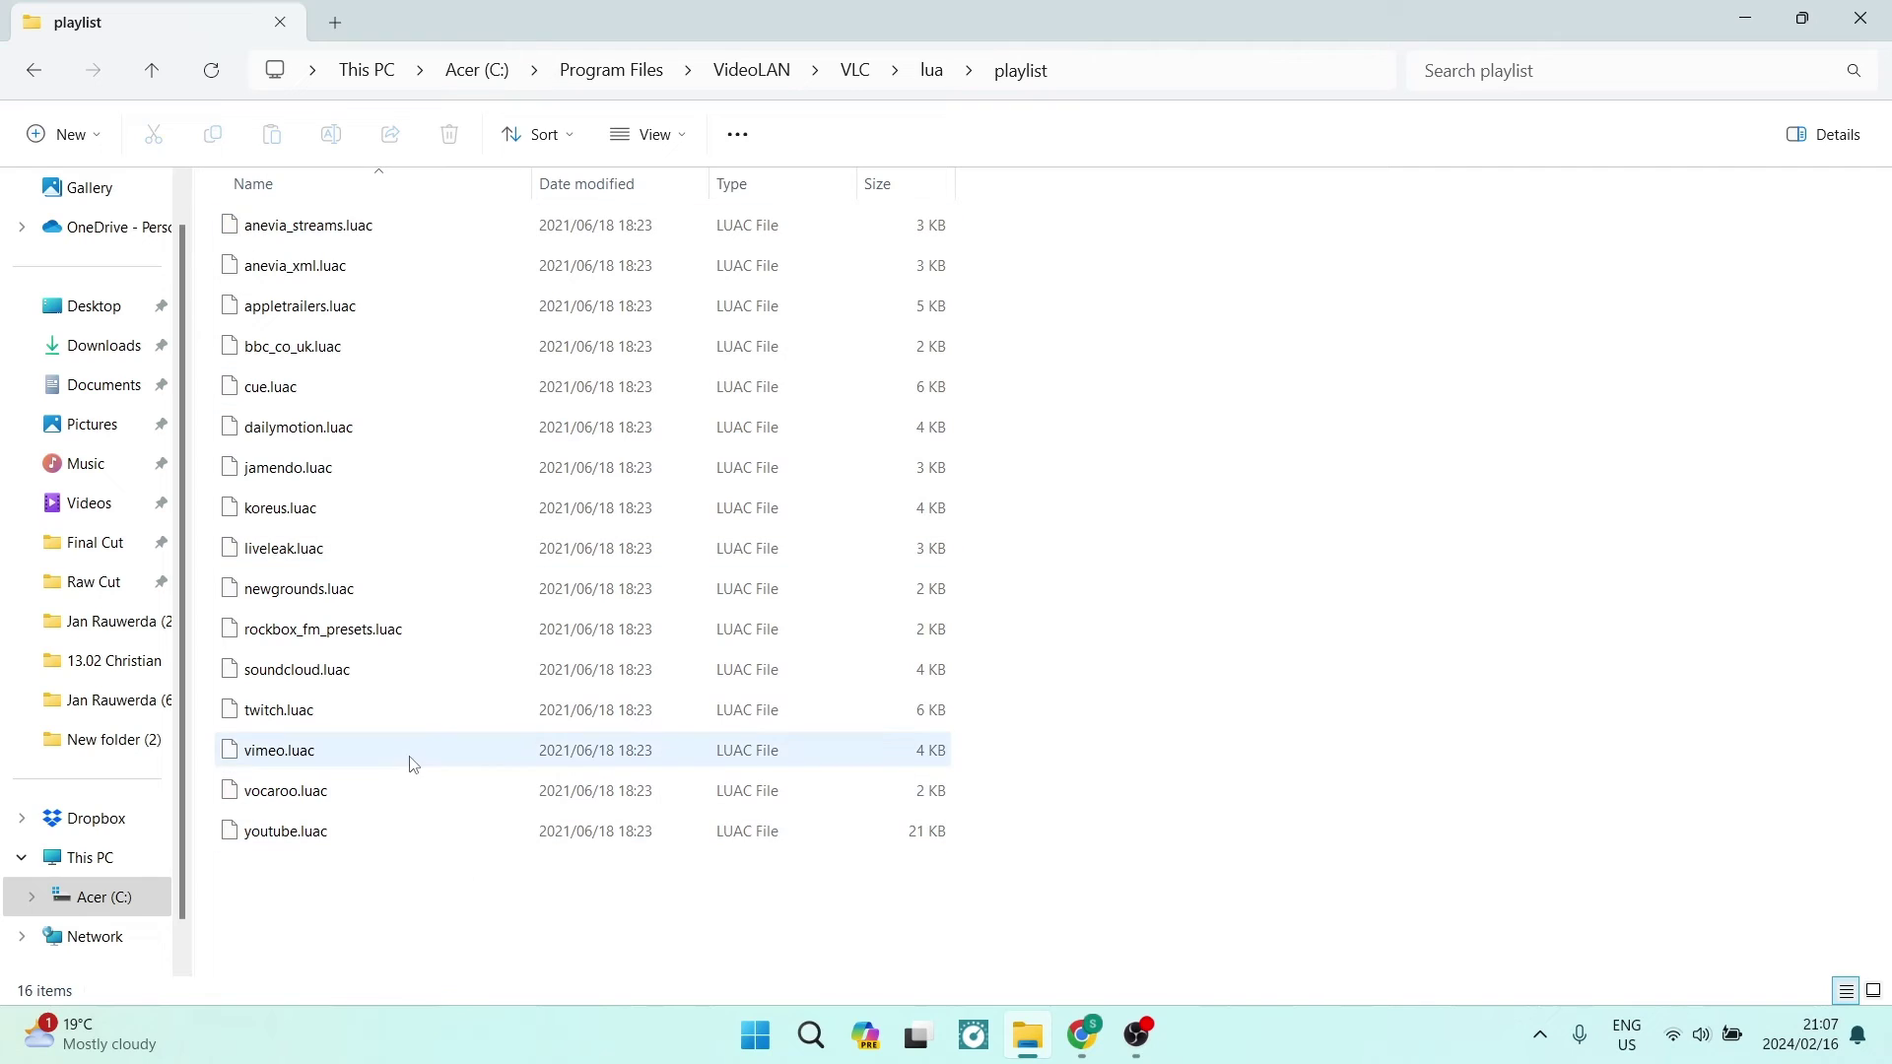
# Step: Delete youtube.luac from the playlist folder, granting administrator permission
pyautogui.click(304, 839)
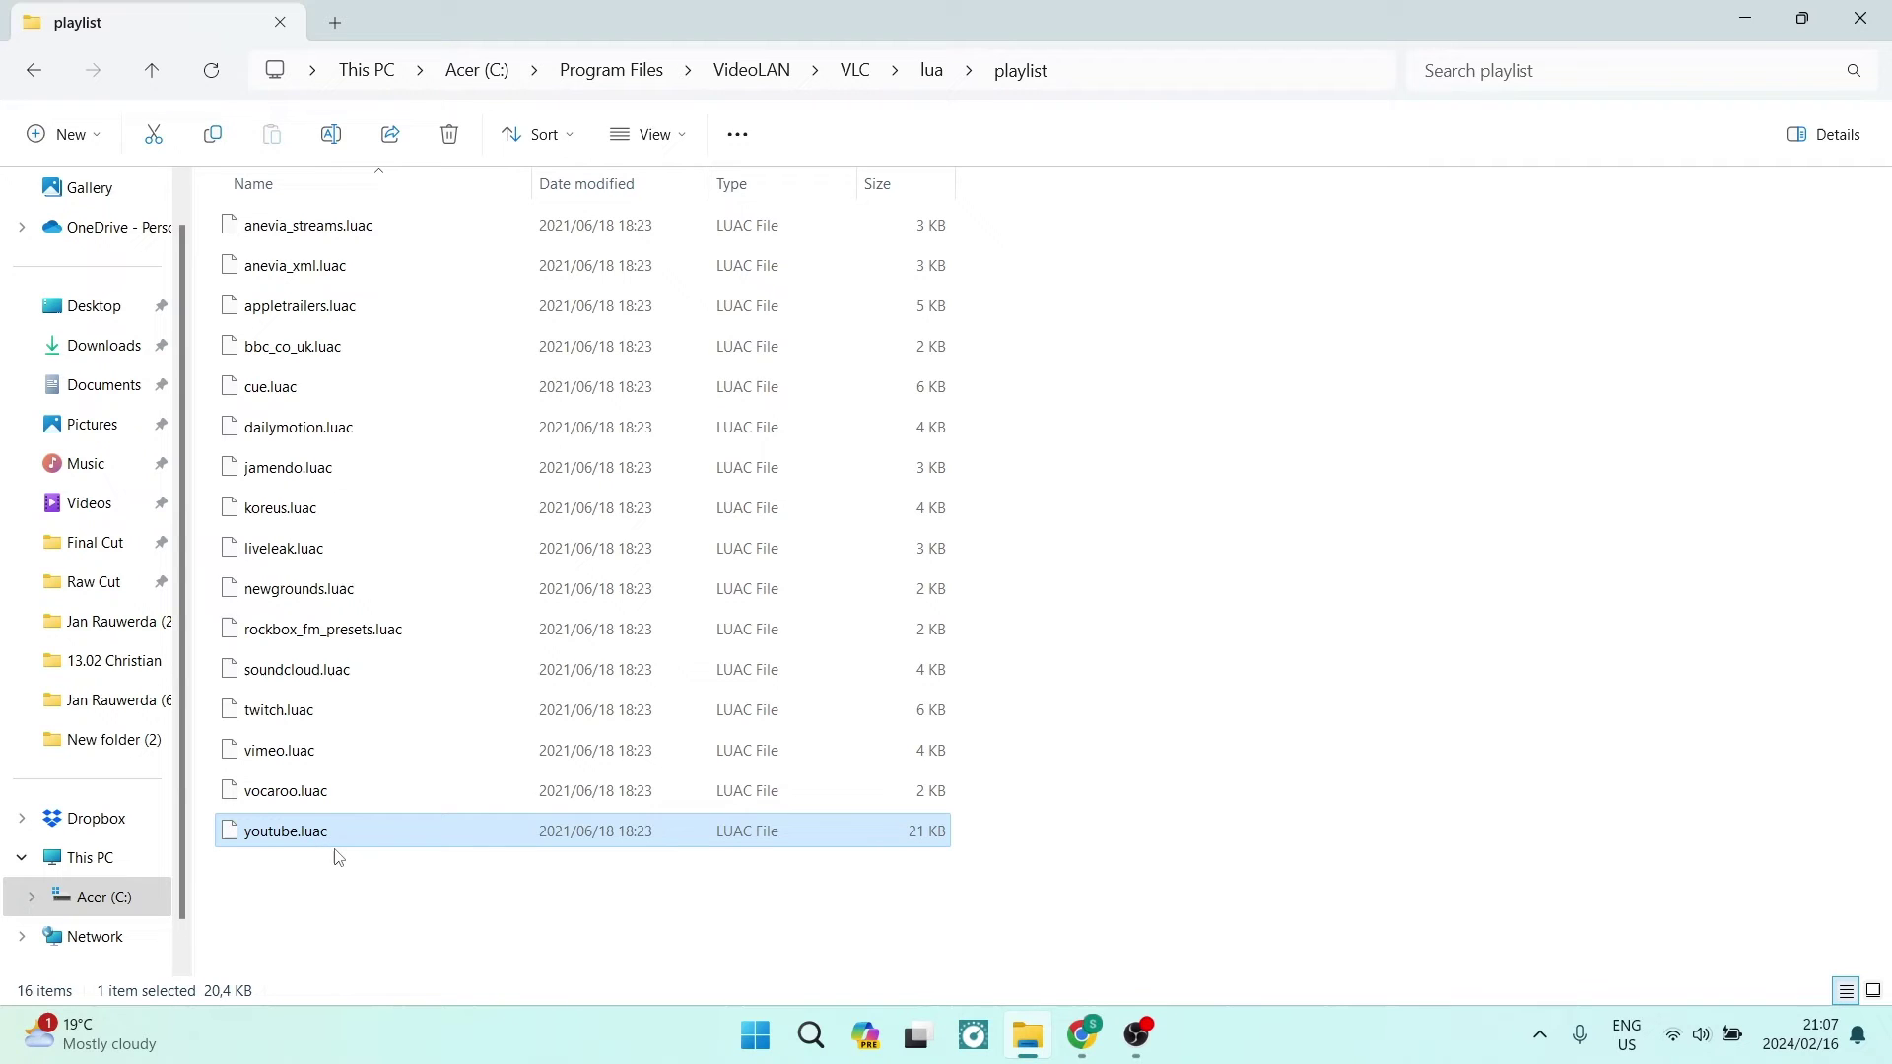
pyautogui.press('Delete')
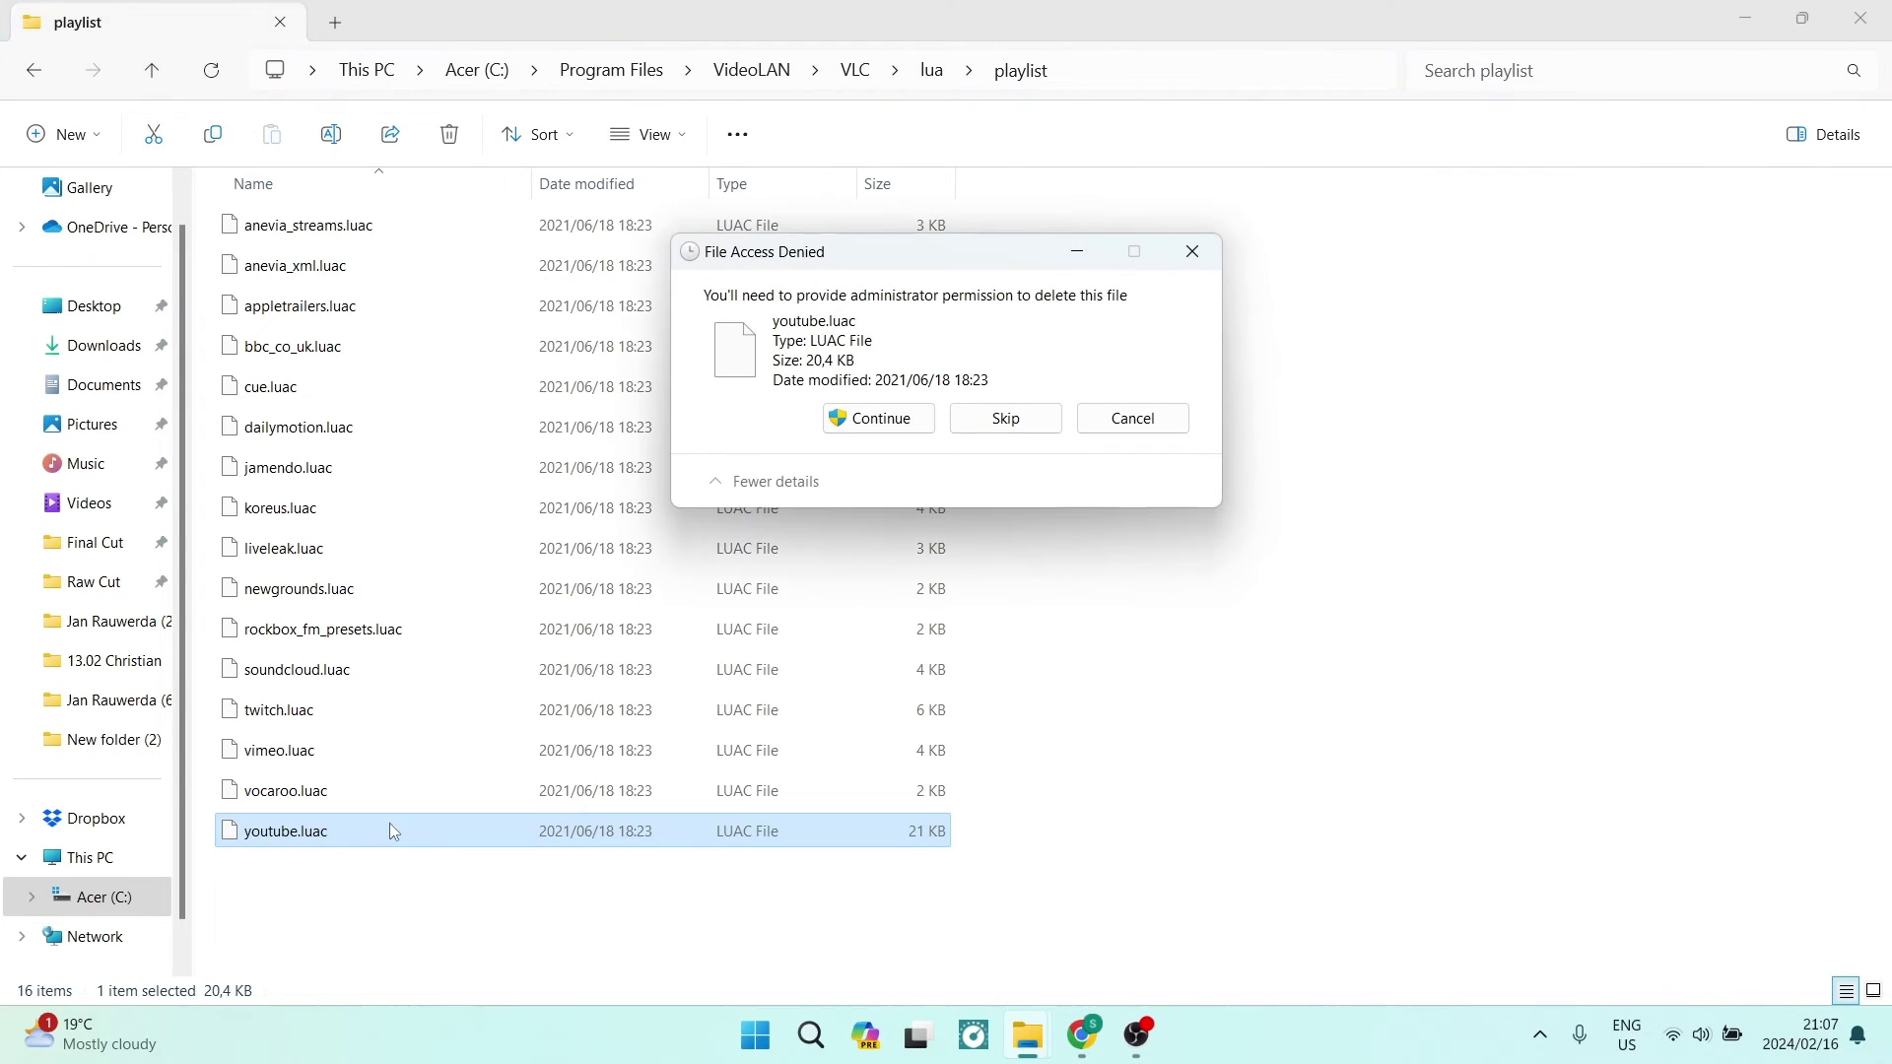
pyautogui.click(908, 424)
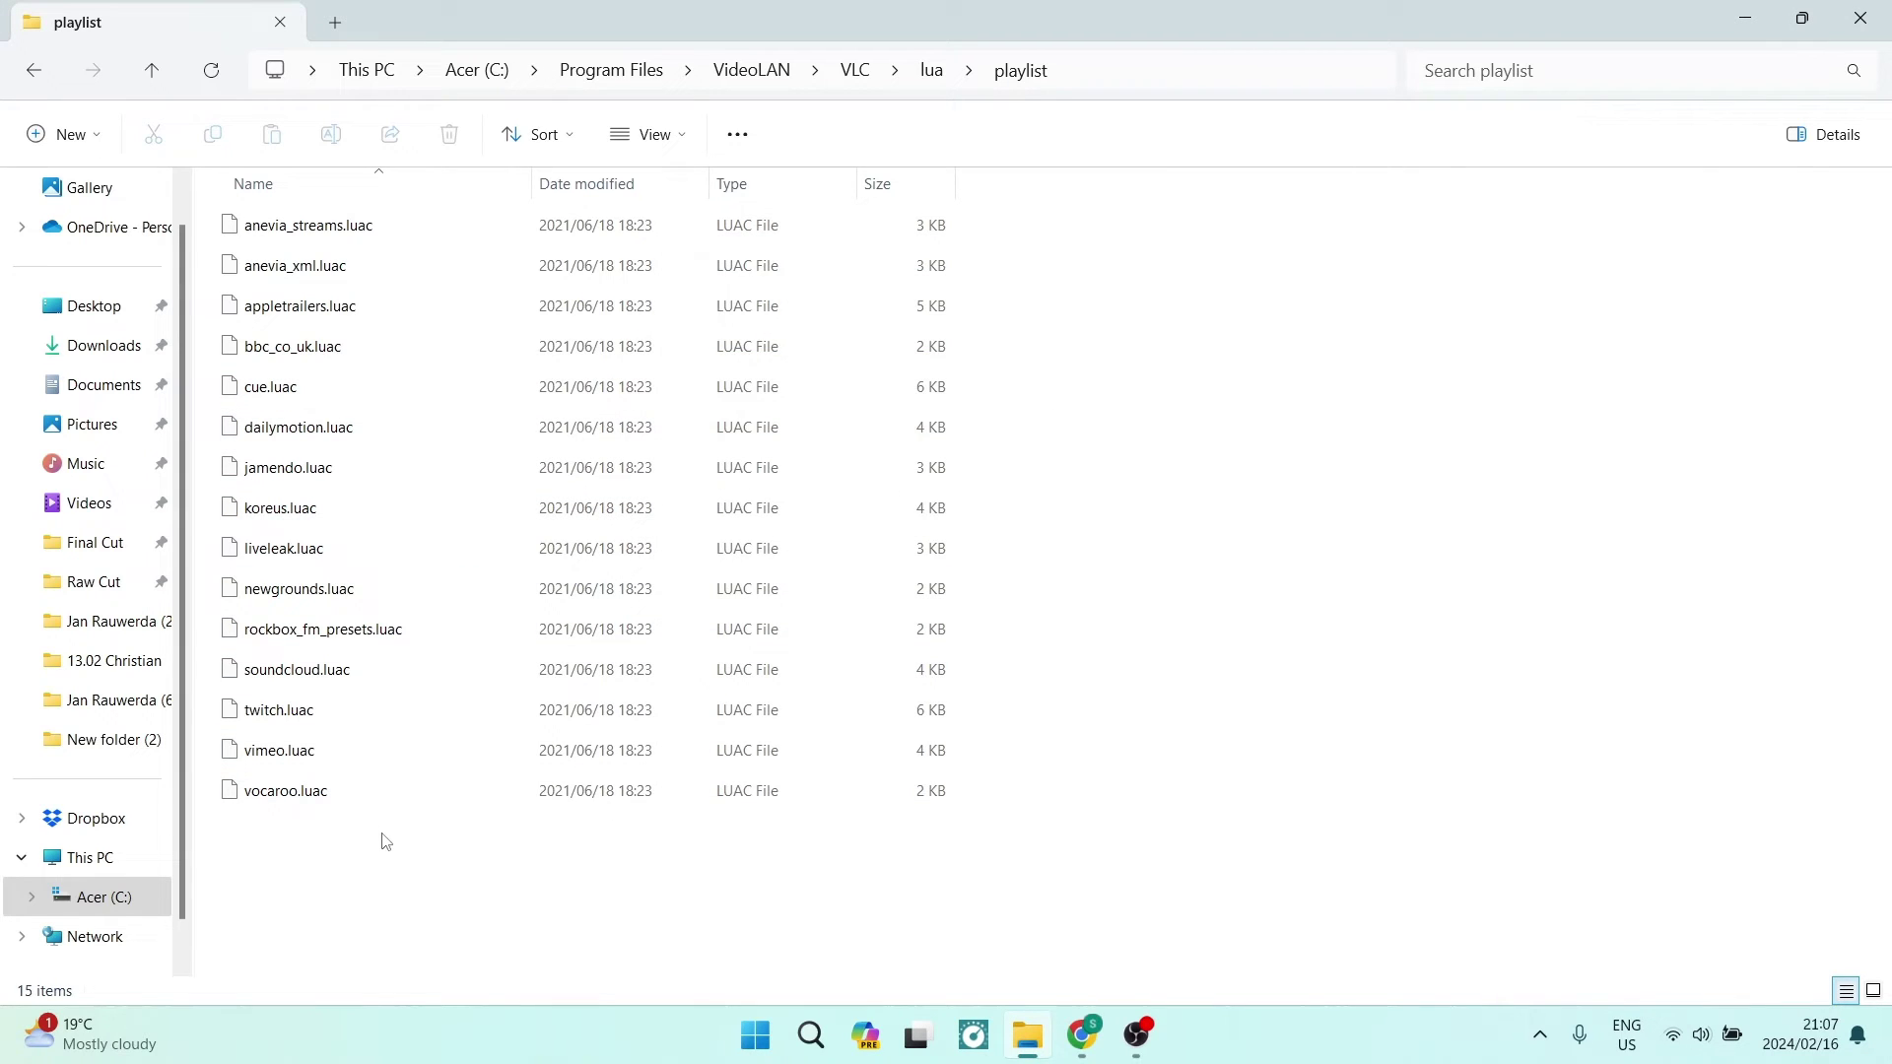
# Step: Move the youtube Lua file from the desktop into the playlist folder with administrator permission, and close File Explorer
pyautogui.click(1820, 33)
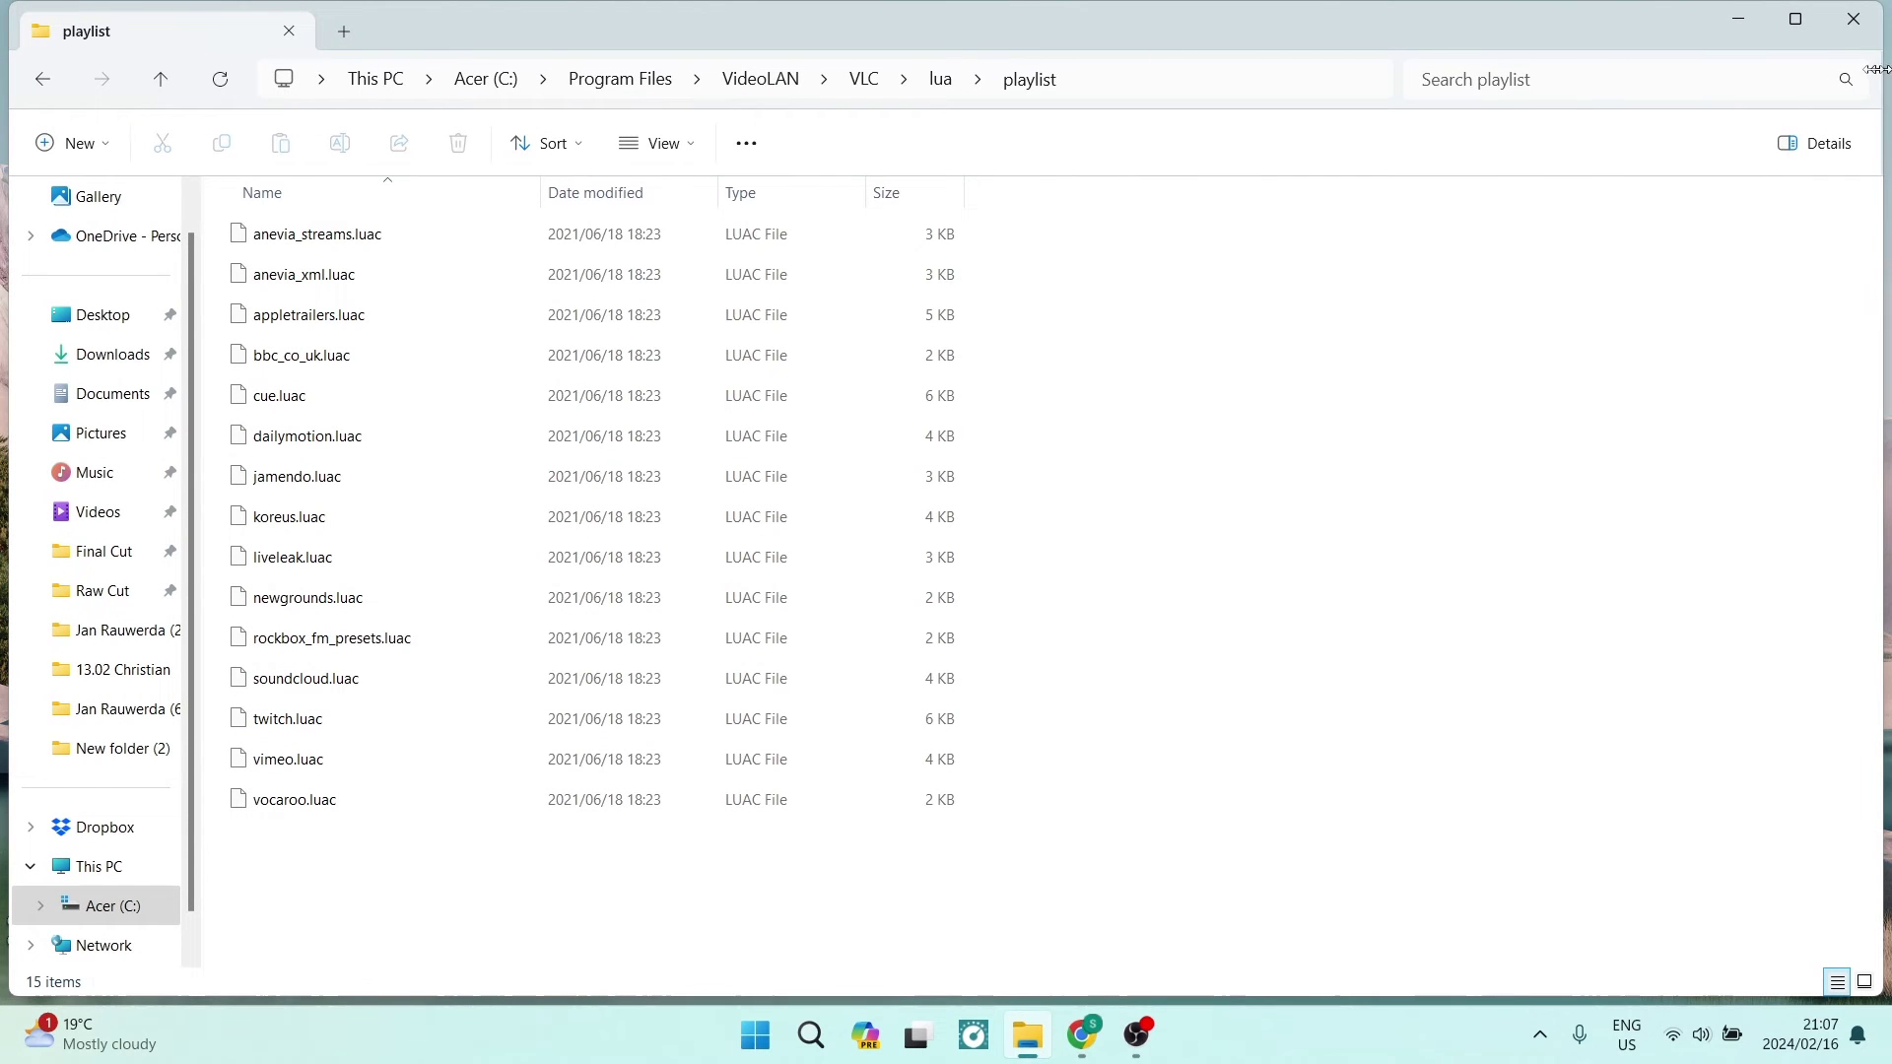
pyautogui.moveTo(1875, 69); pyautogui.dragTo(1020, 69)
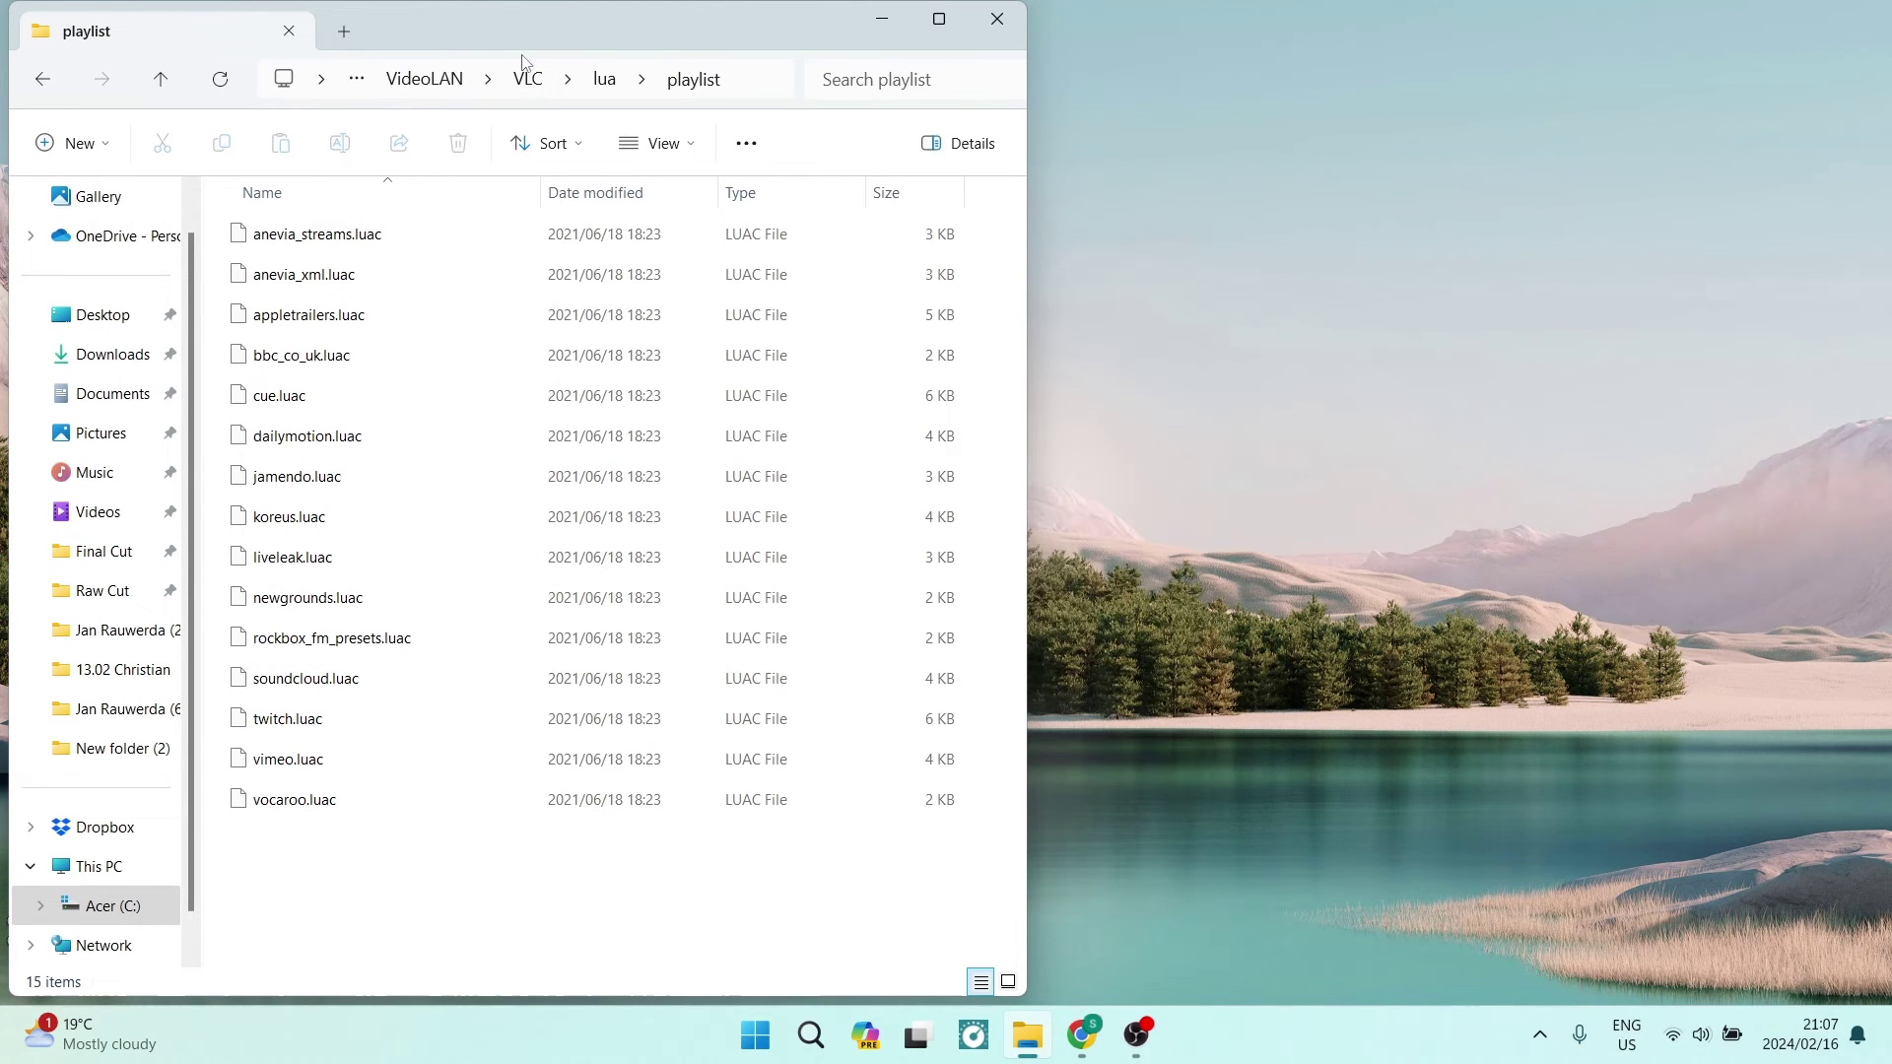
pyautogui.moveTo(513, 28); pyautogui.dragTo(1346, 57)
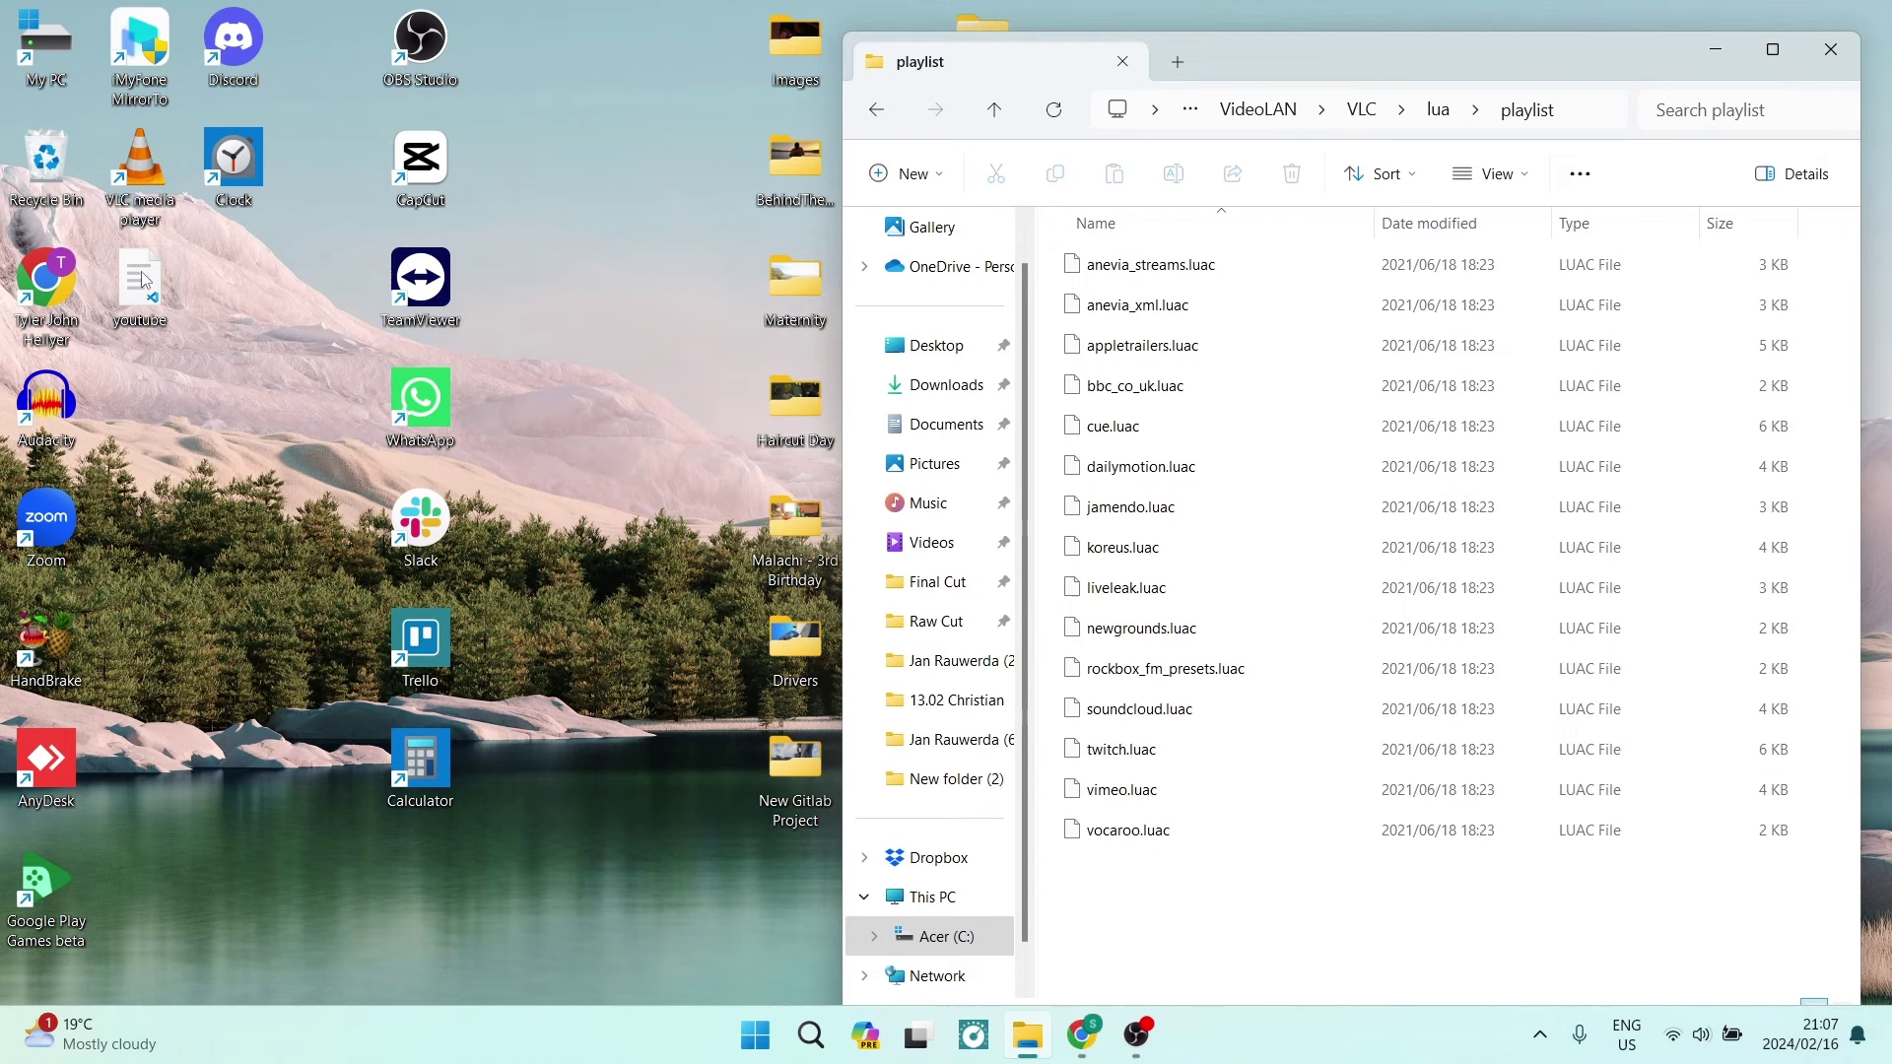
pyautogui.moveTo(144, 281); pyautogui.dragTo(1078, 871)
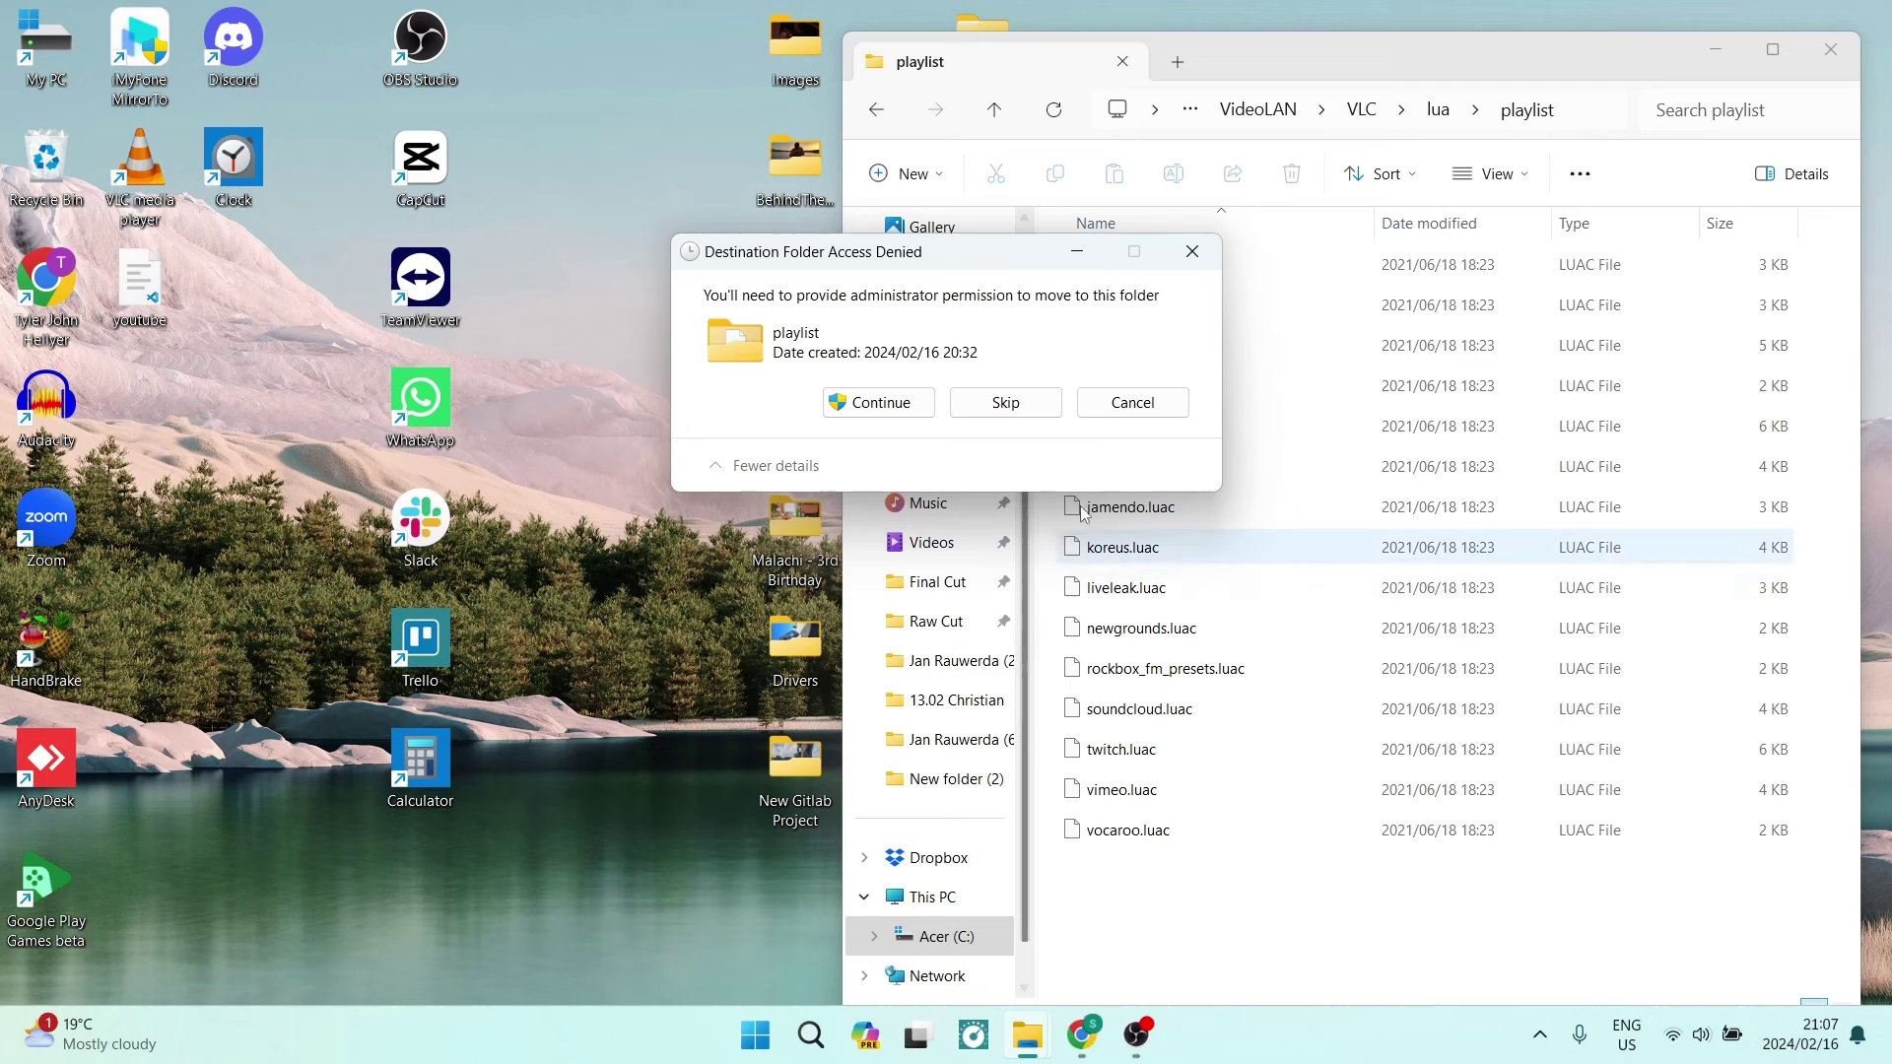
pyautogui.click(854, 406)
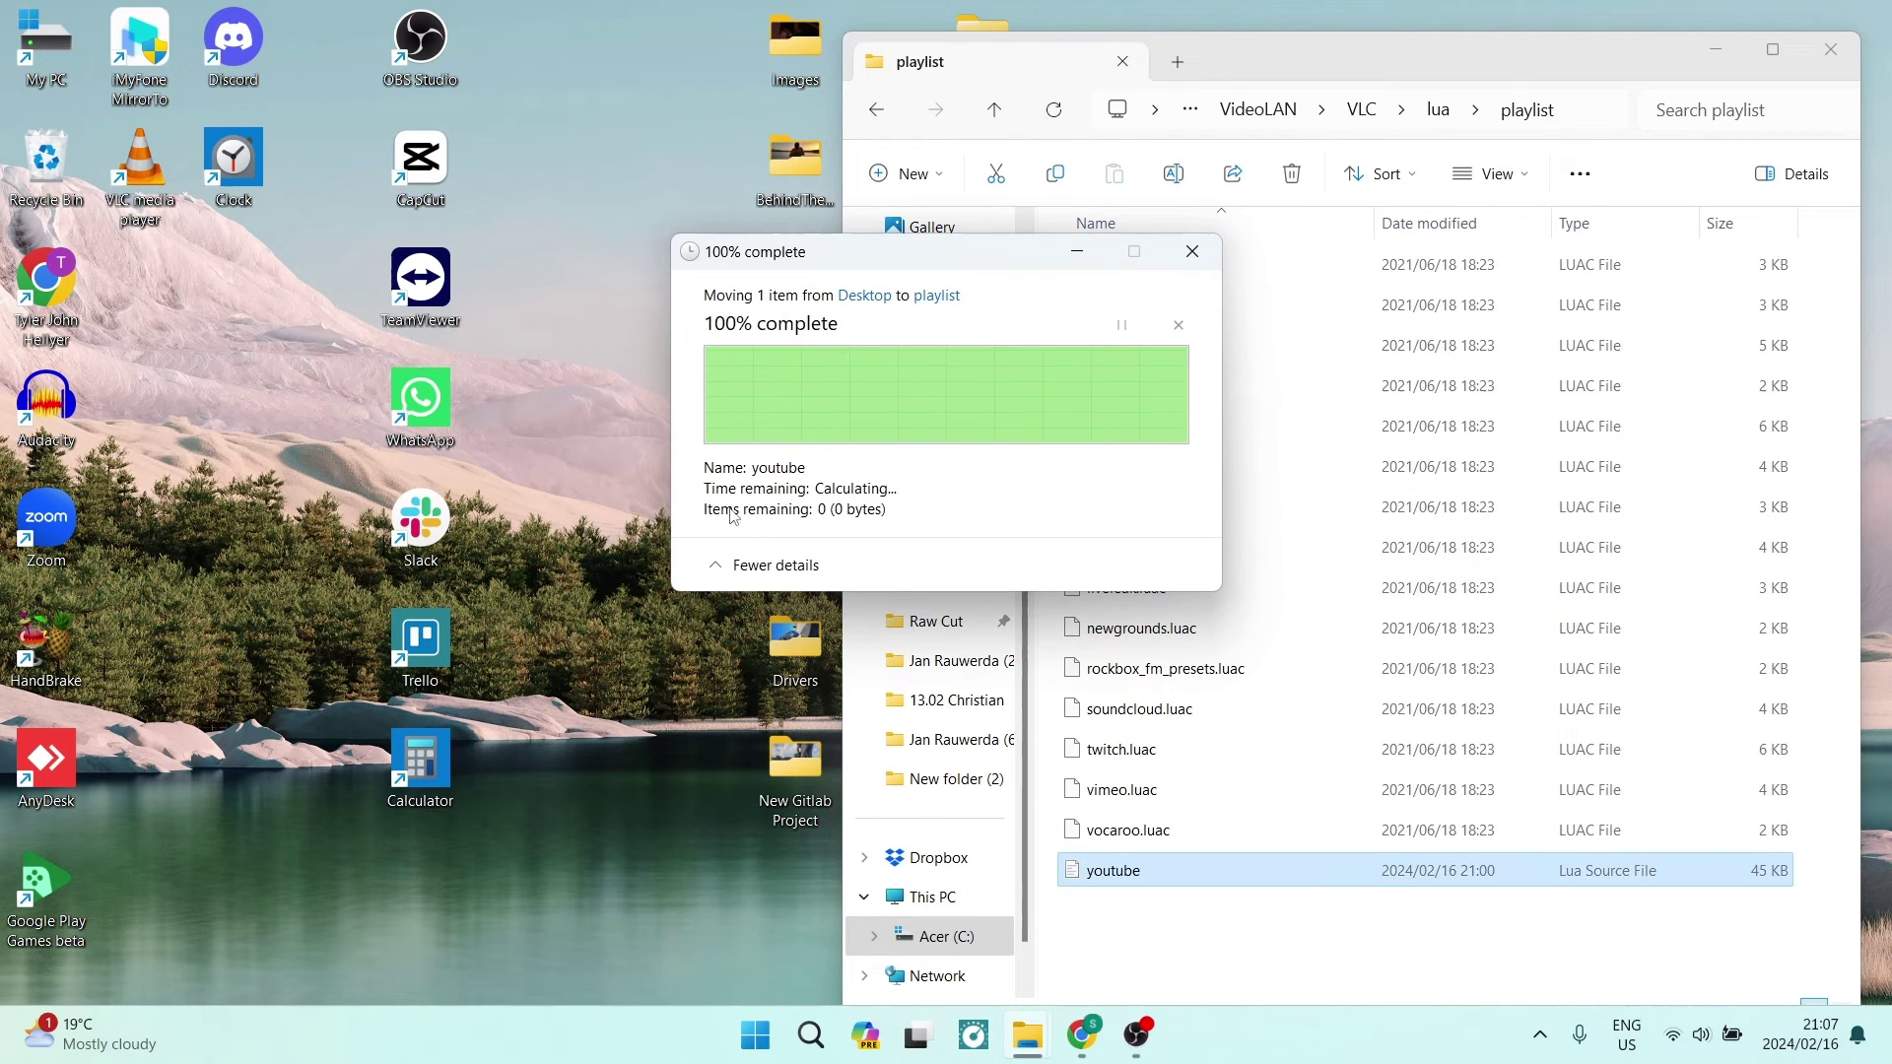
pyautogui.click(1832, 50)
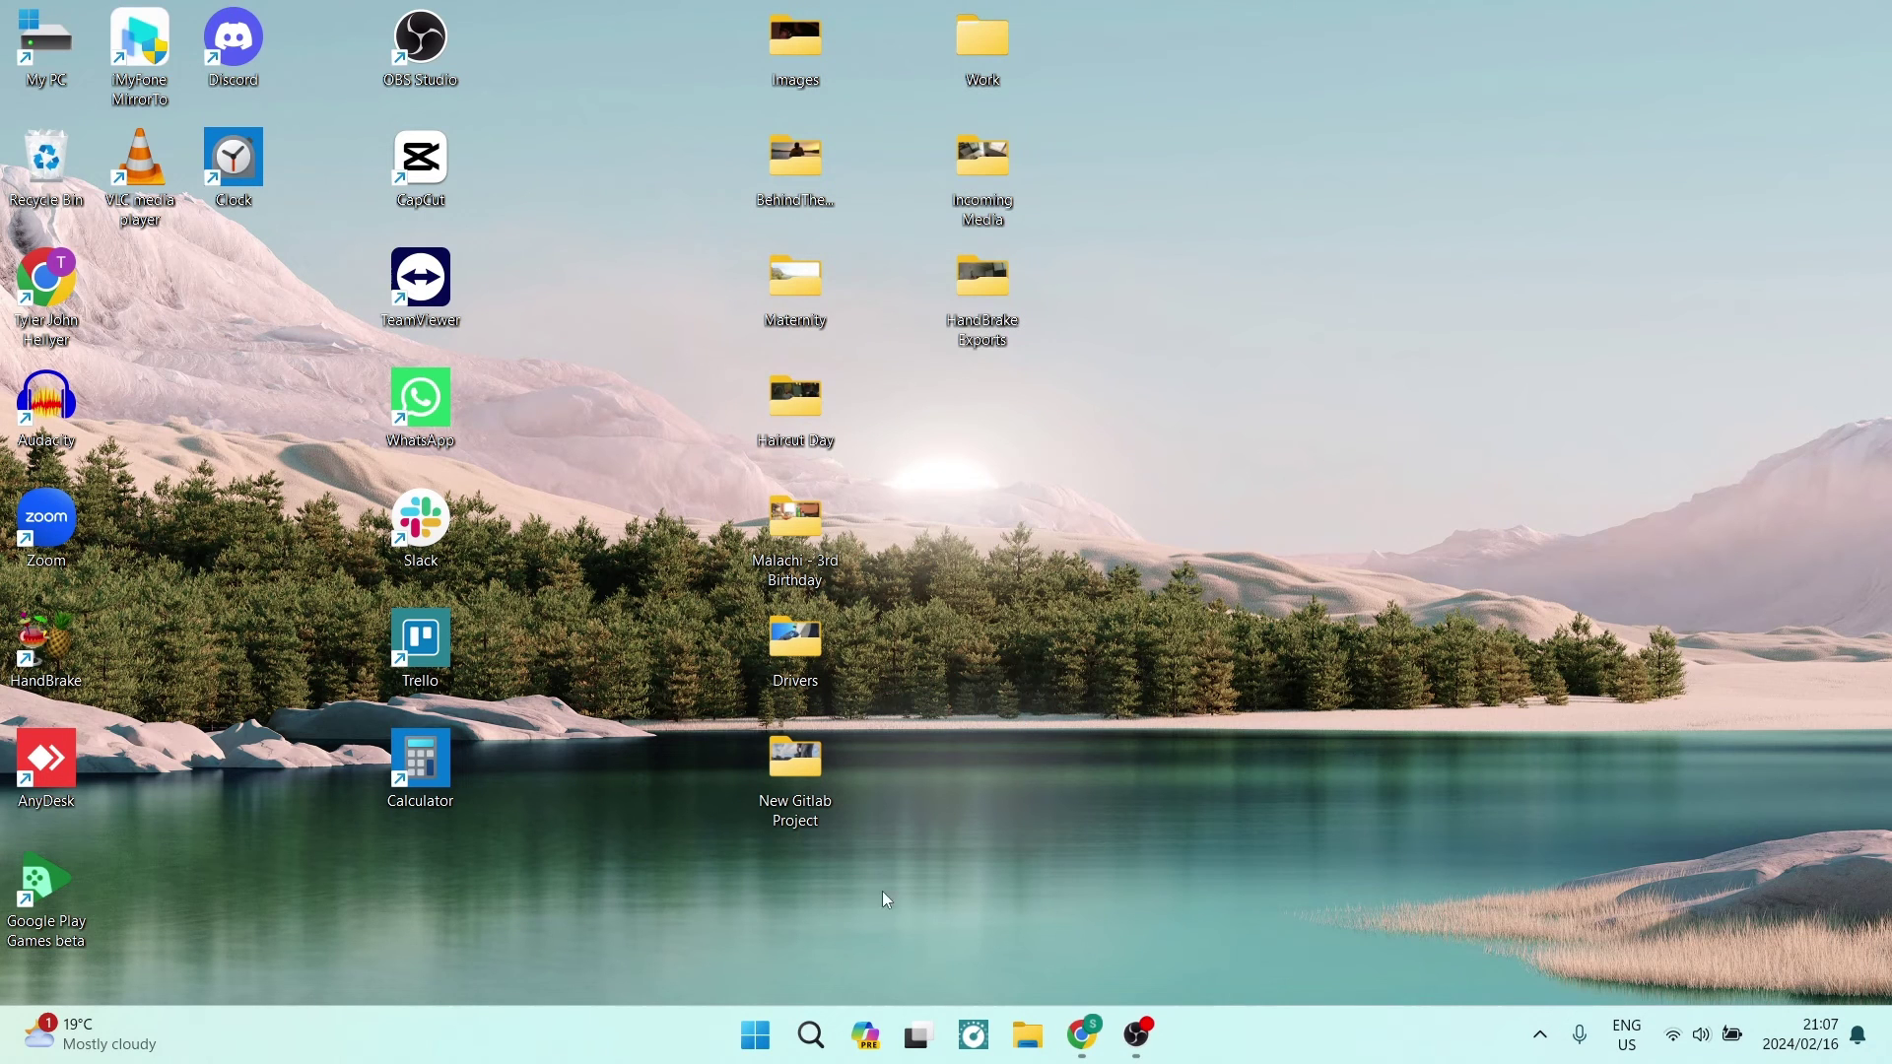
# Step: Search for and launch VLC media player, and accept the download of version 3.0.20
pyautogui.click(822, 1041)
pyautogui.write('vl')
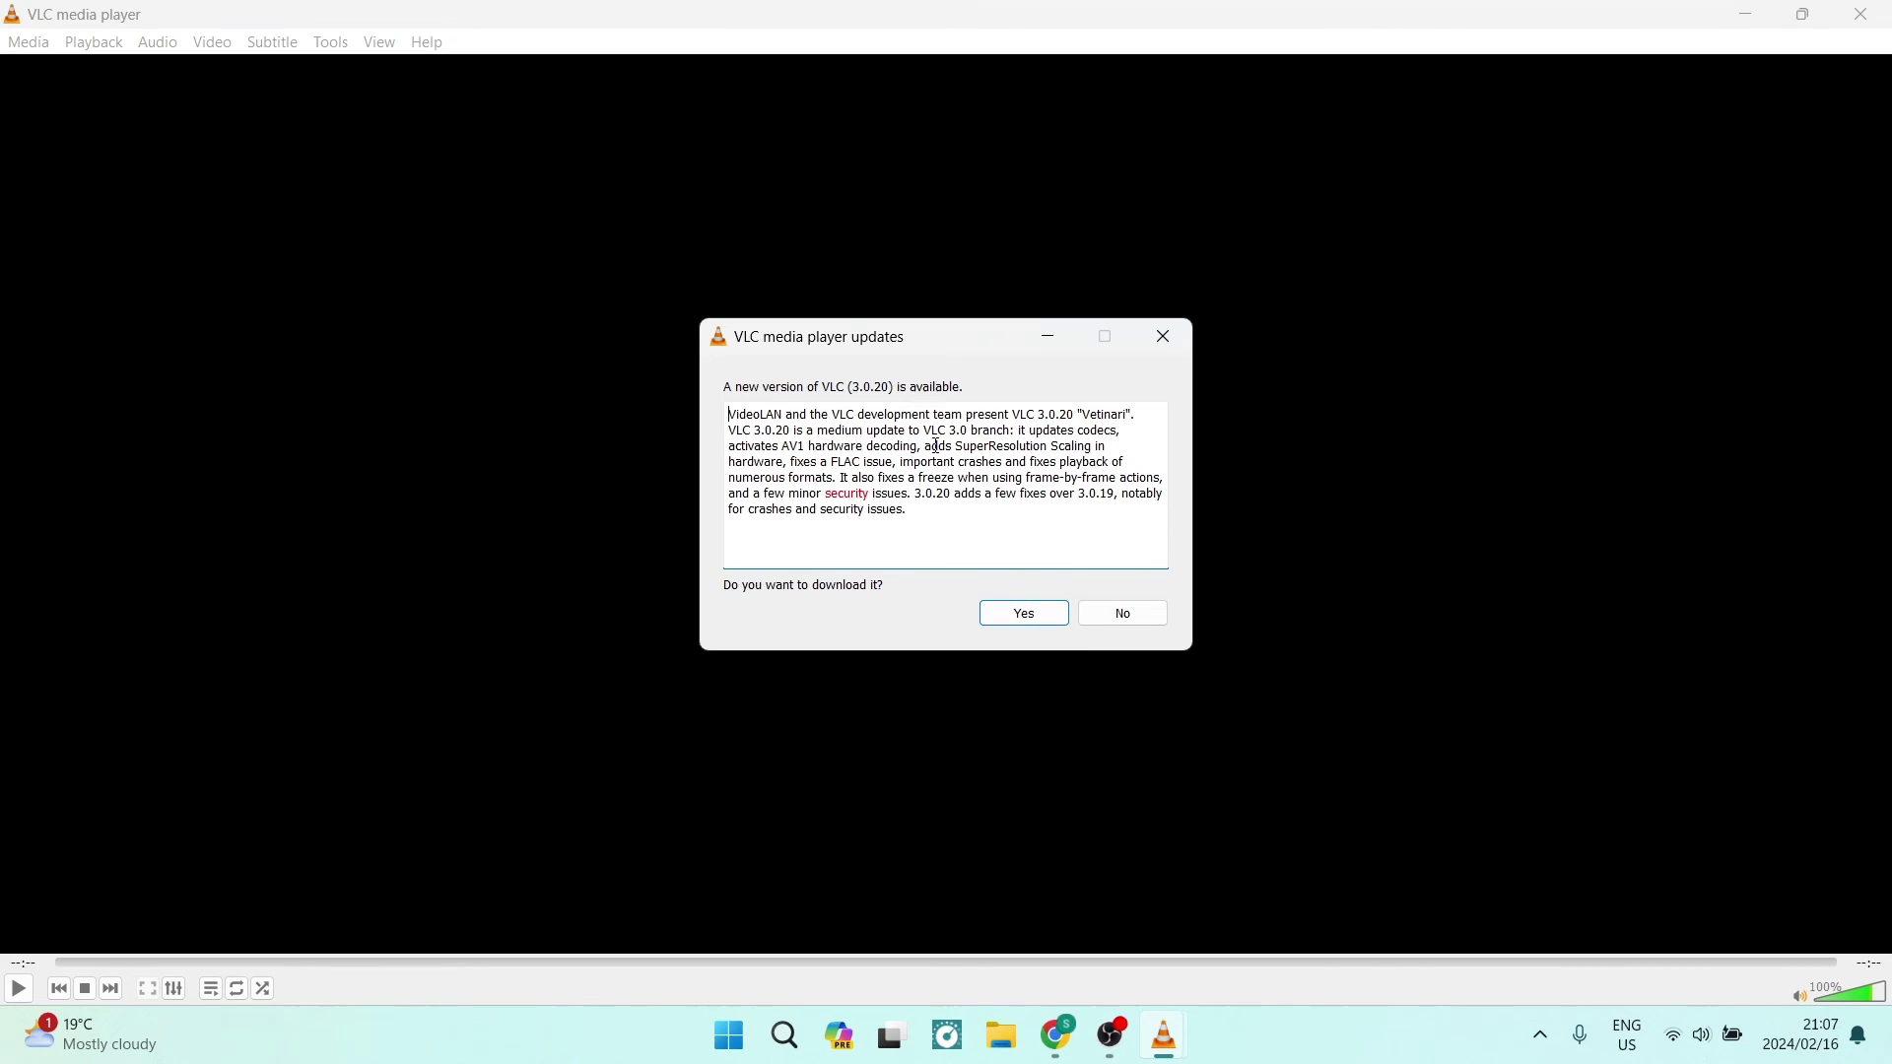
pyautogui.click(1016, 611)
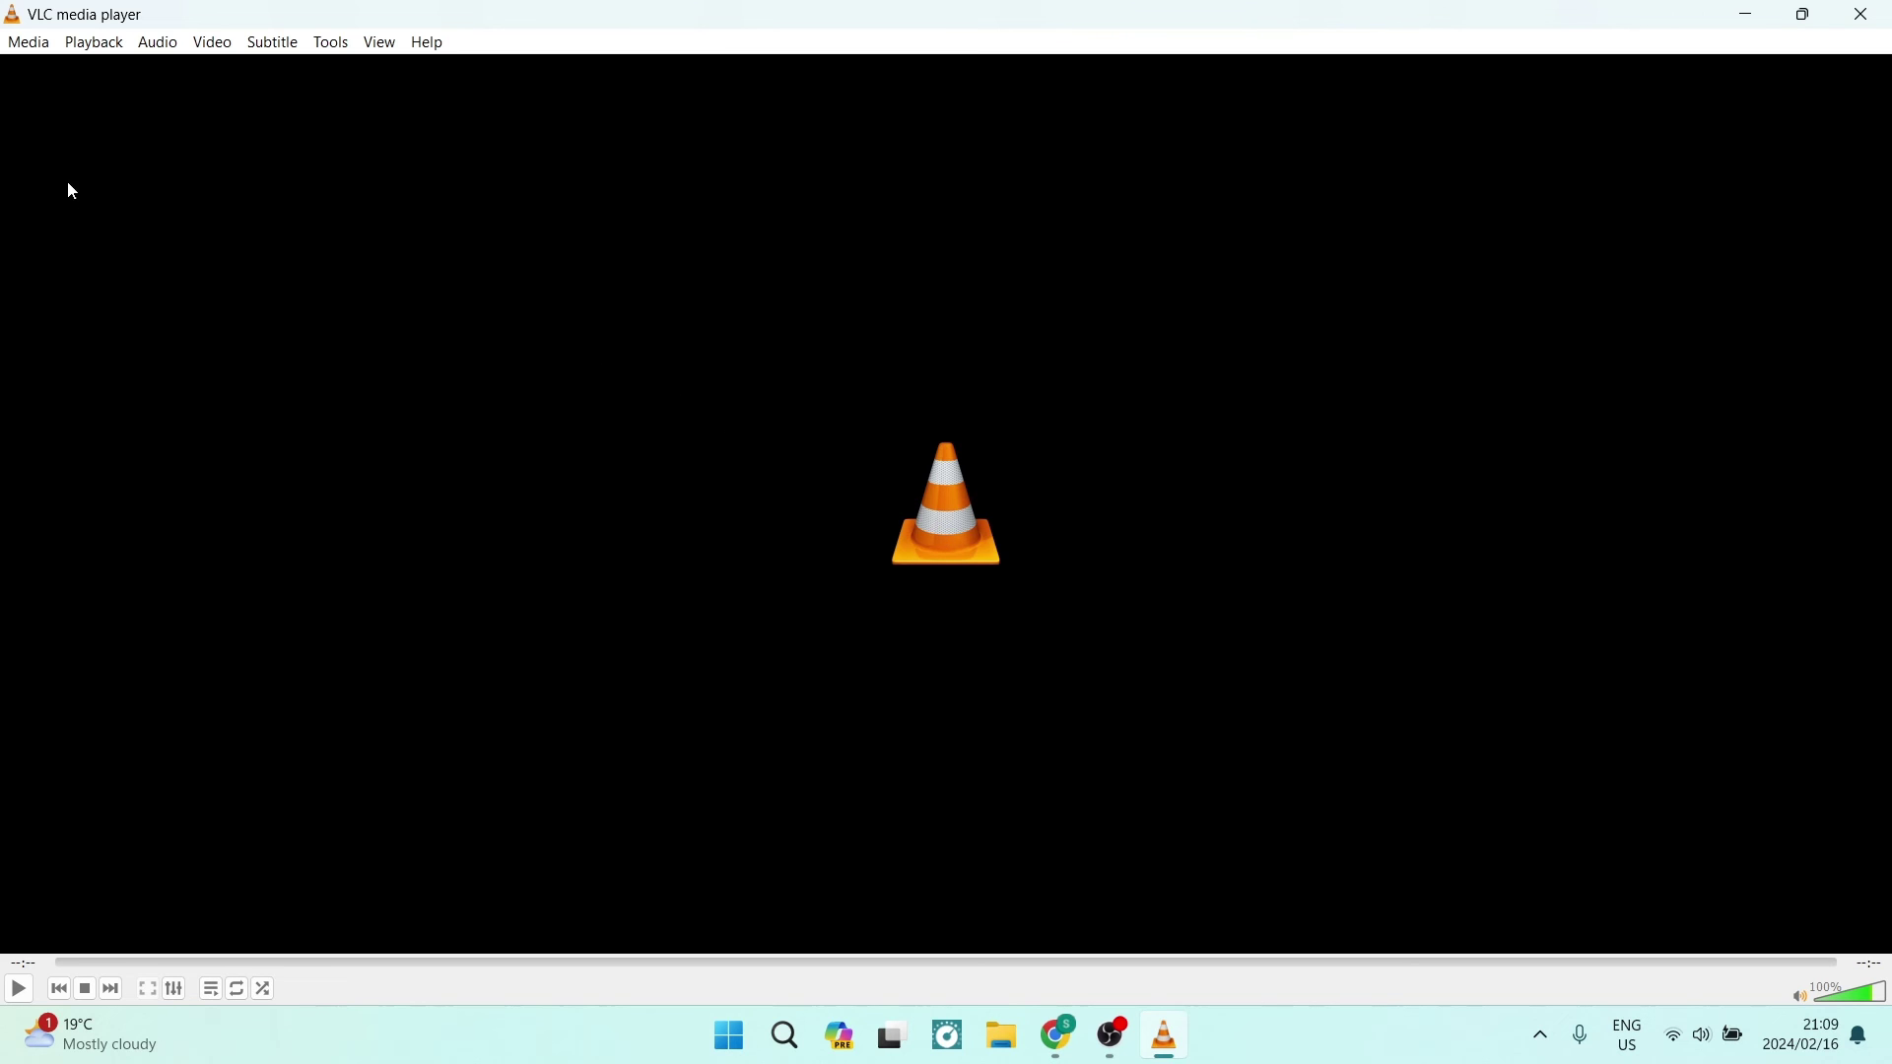
# Step: Play the already entered YouTube link as a network stream in VLC and pause the video
pyautogui.click(29, 43)
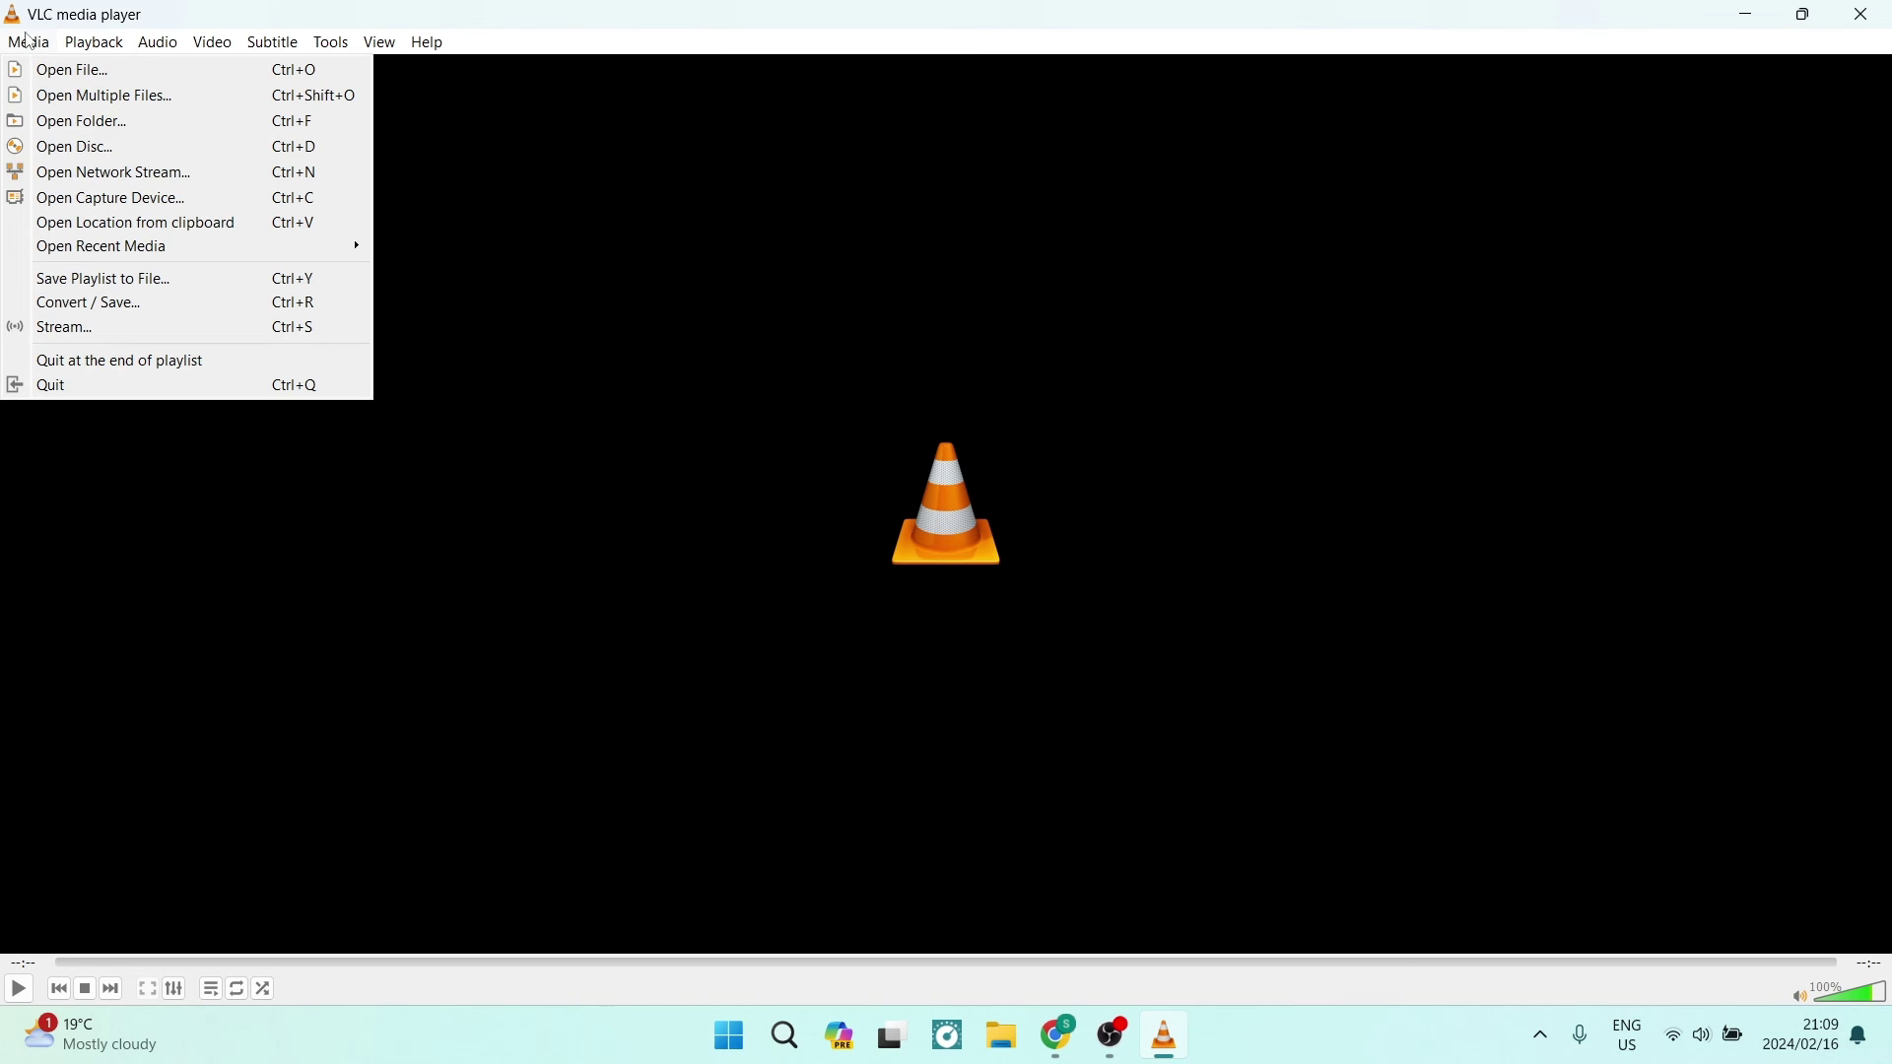
pyautogui.click(96, 174)
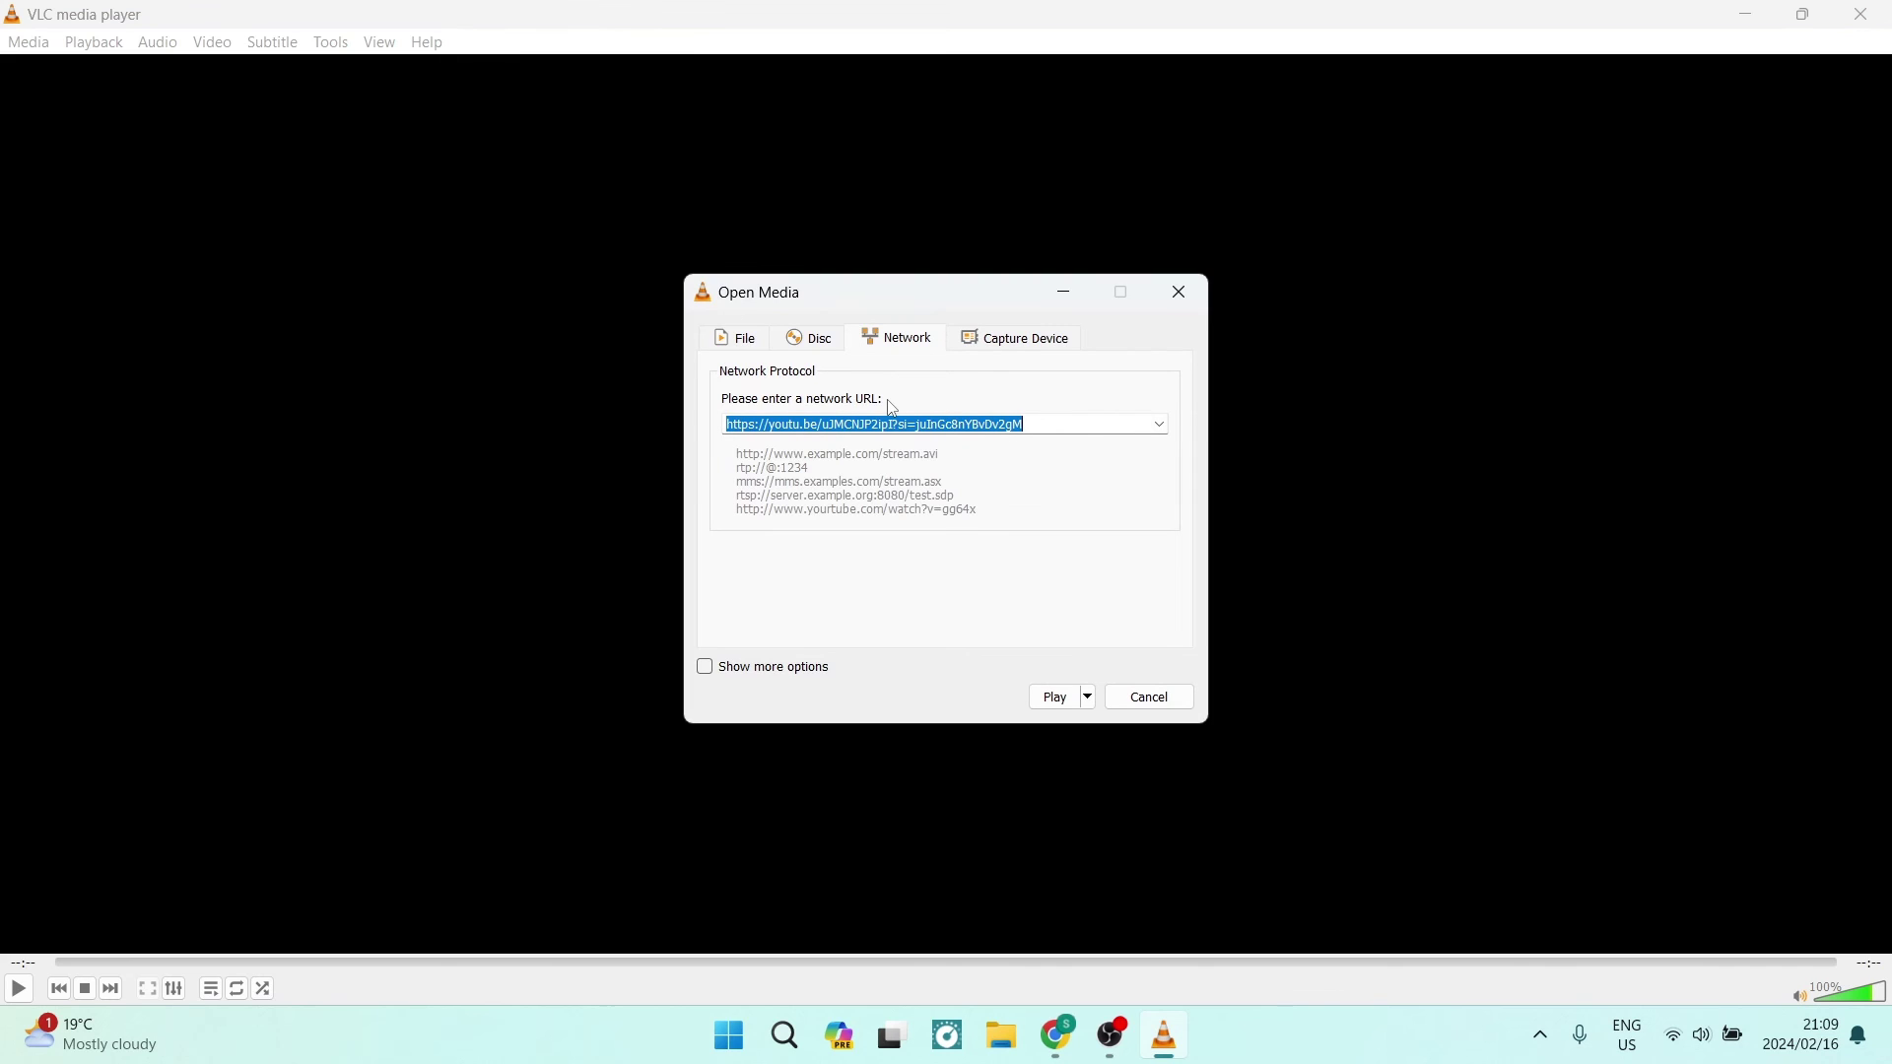
pyautogui.click(1059, 701)
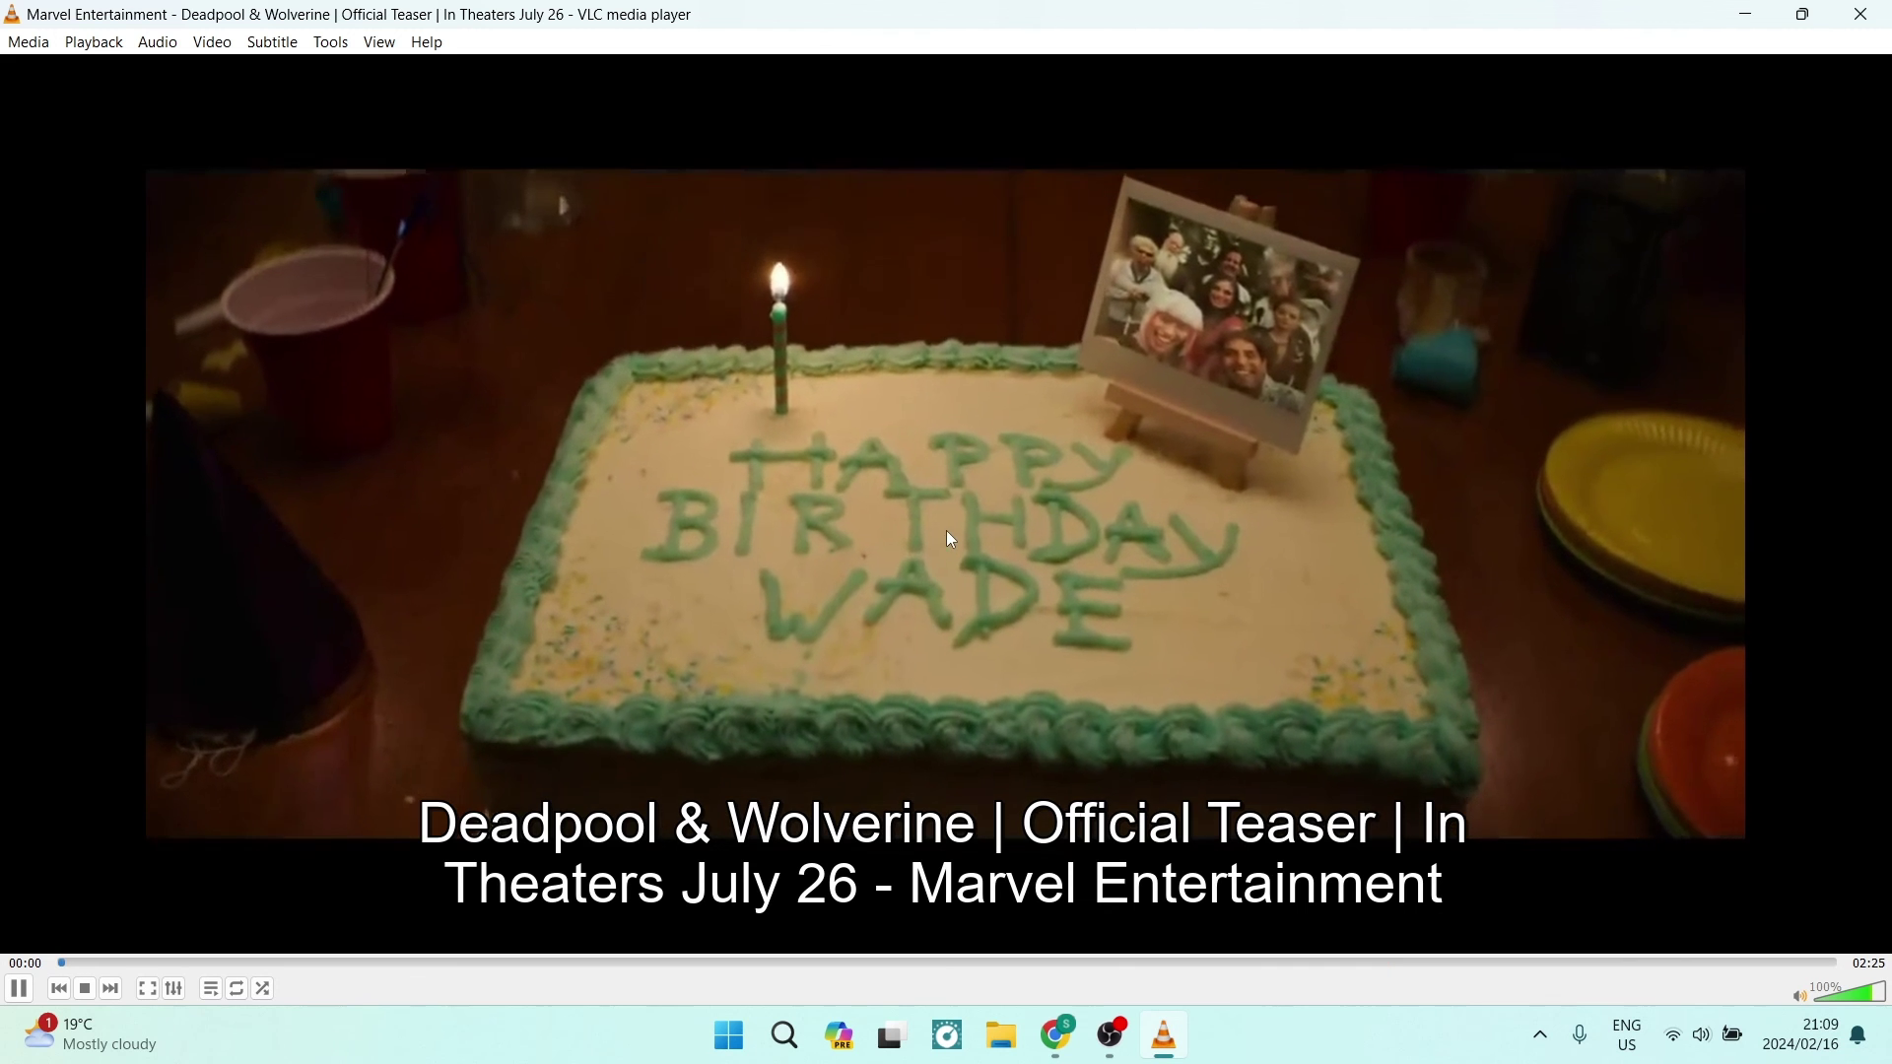
pyautogui.press('space')
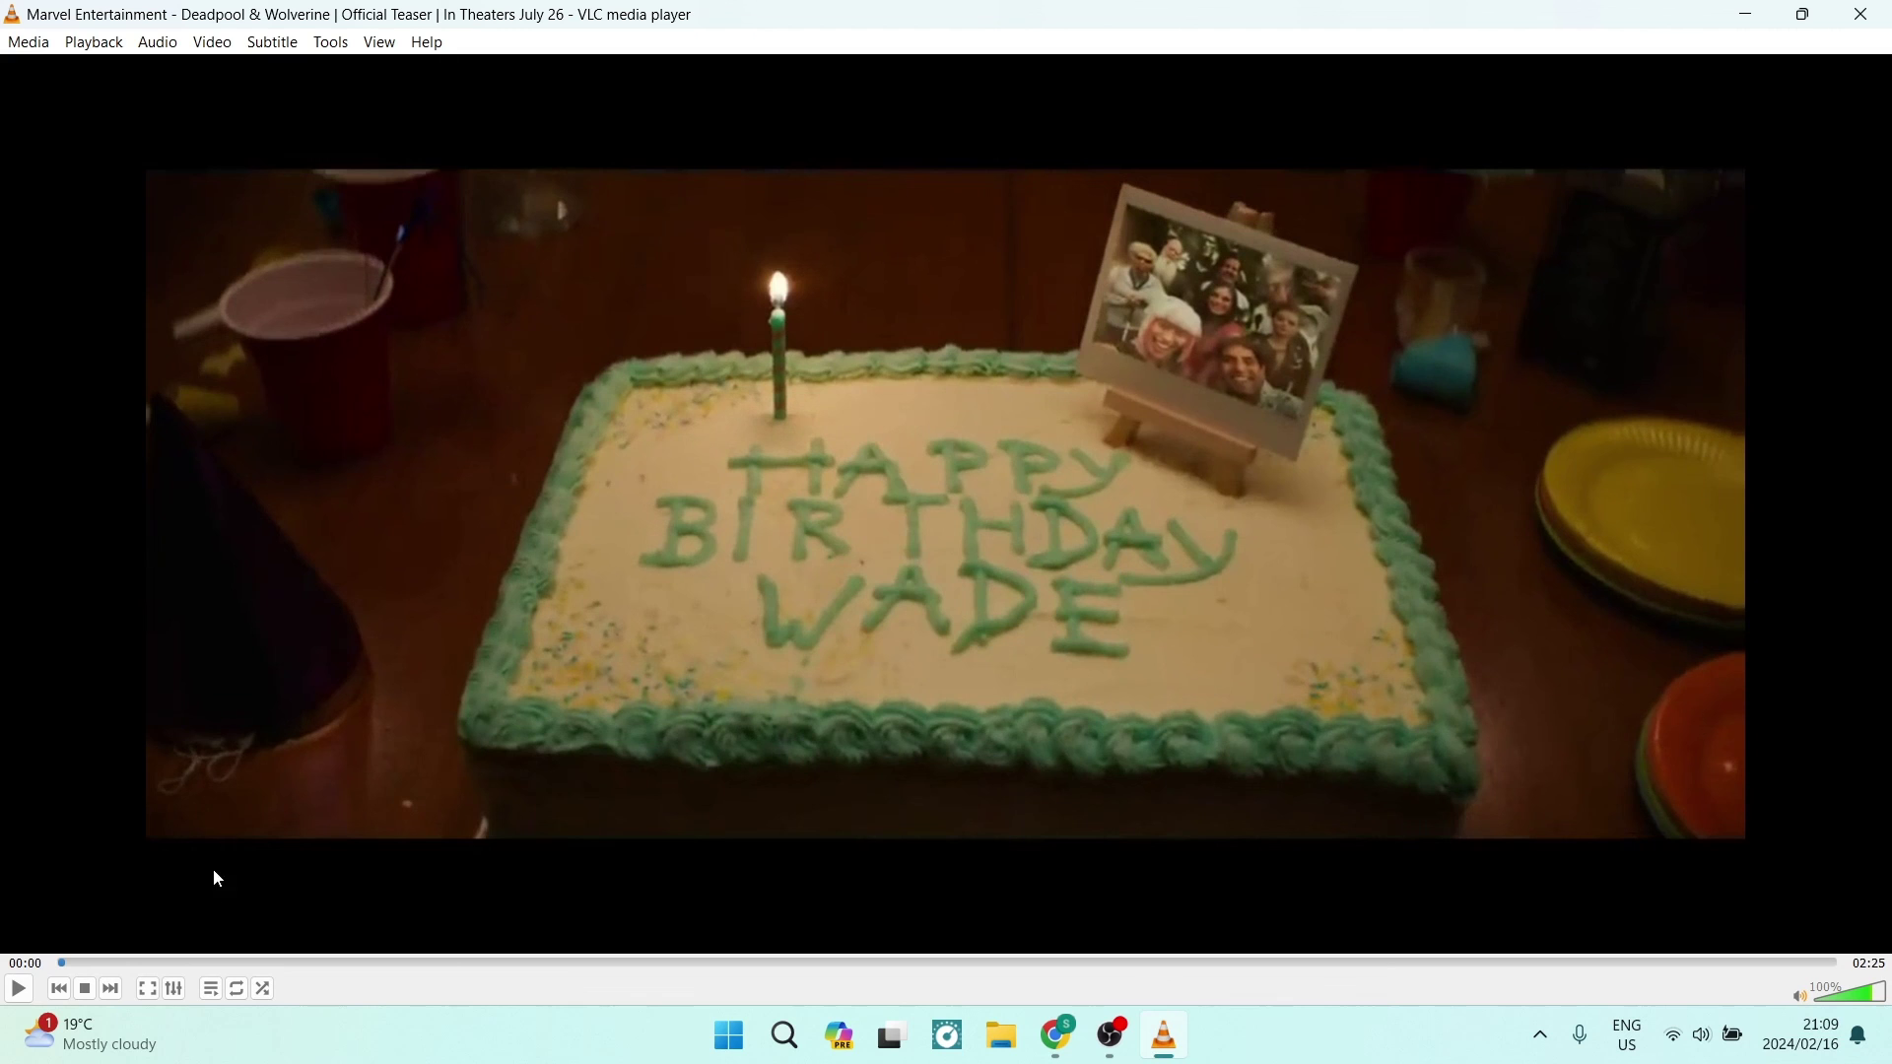